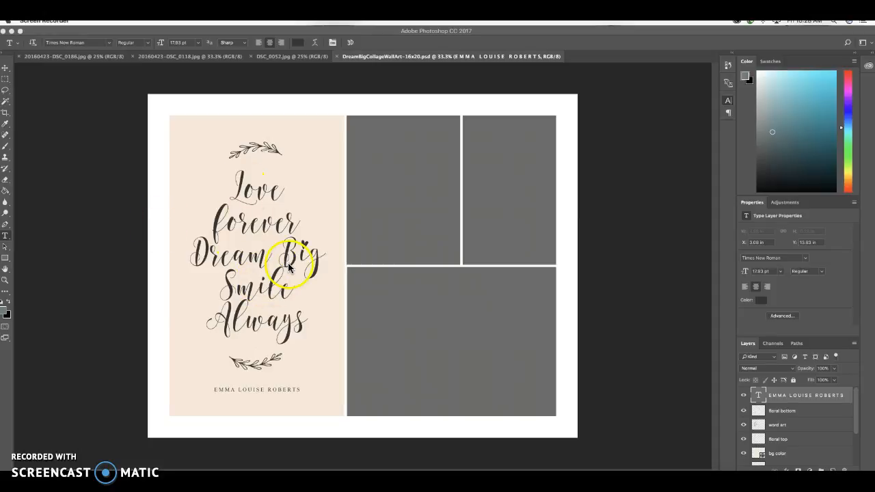
# Copy the couple photo from 20160423-DSC_0118.jpg and paste it into the collage directly above the large lower picture mask.
pyautogui.click(166, 58)
pyautogui.click(206, 59)
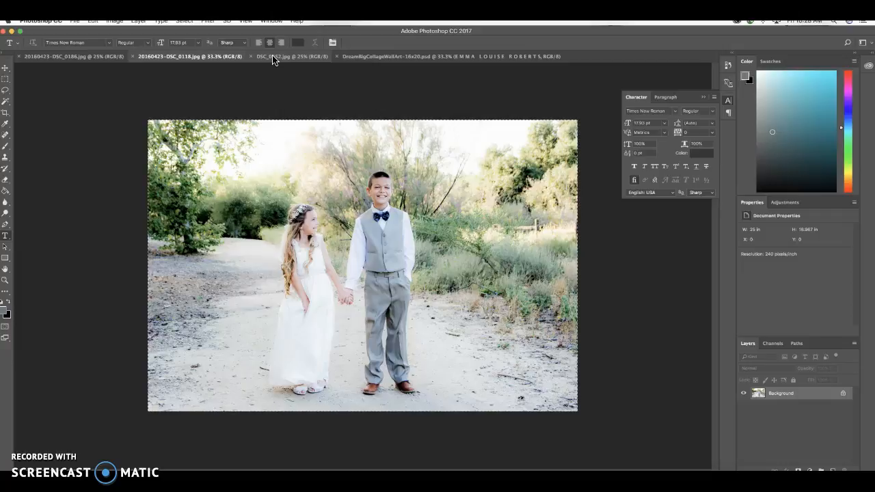
pyautogui.click(404, 58)
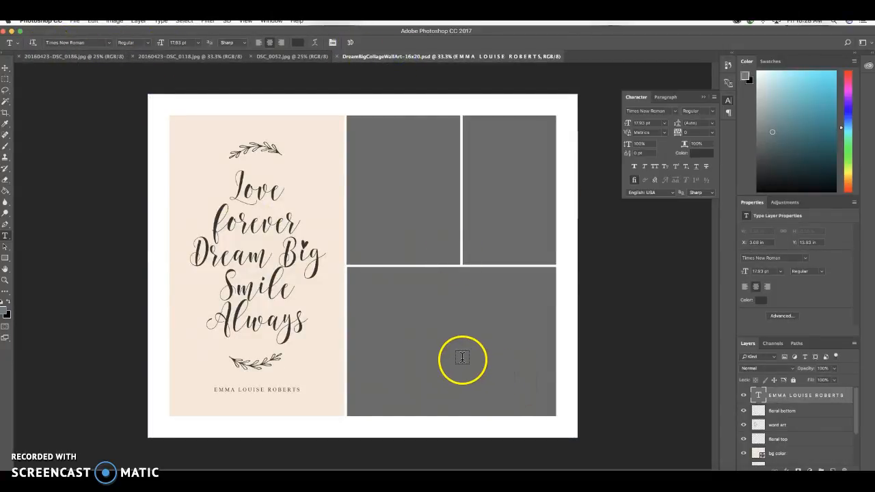
pyautogui.click(5, 68)
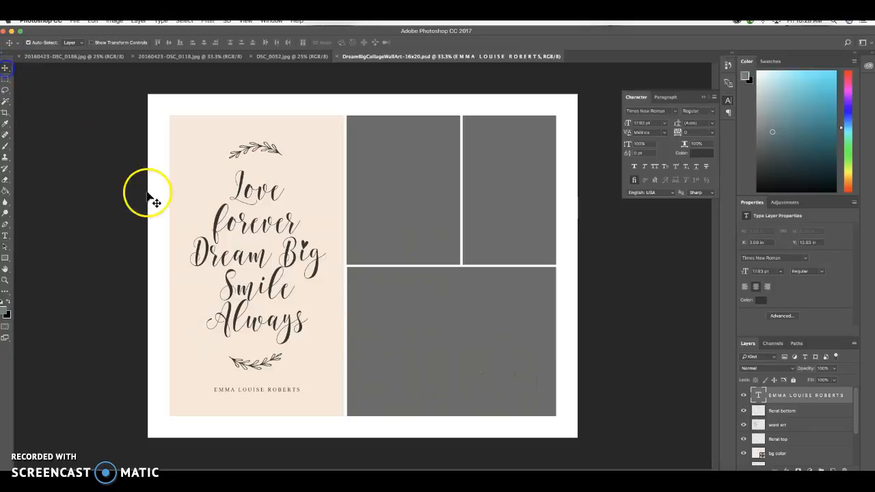
pyautogui.click(410, 350)
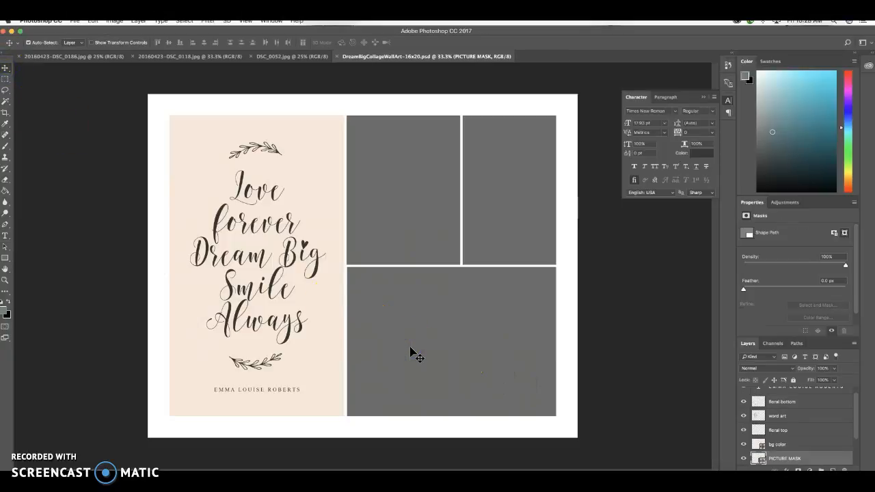
pyautogui.hotkey('ctrl', 'v')
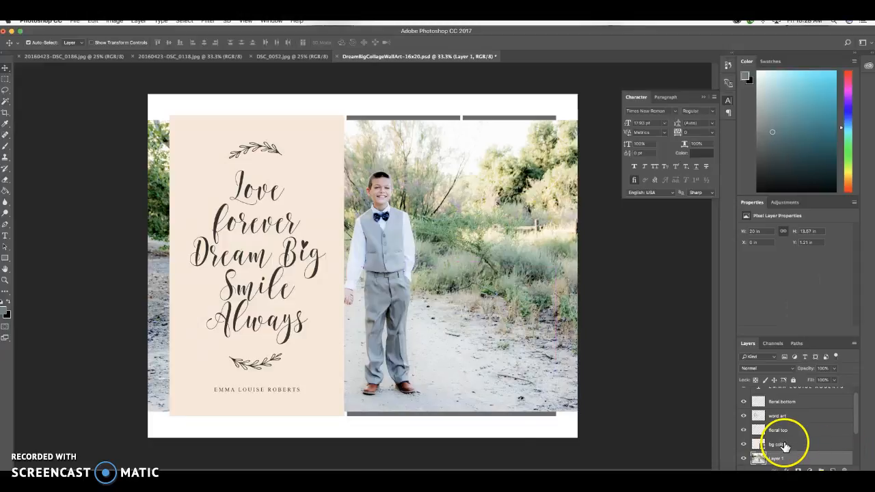
# Clip the couple photo to the lower picture mask and scale it to about 10.8 × 7.3 in so both children fit the frame.
pyautogui.scroll(-3, 812, 445)
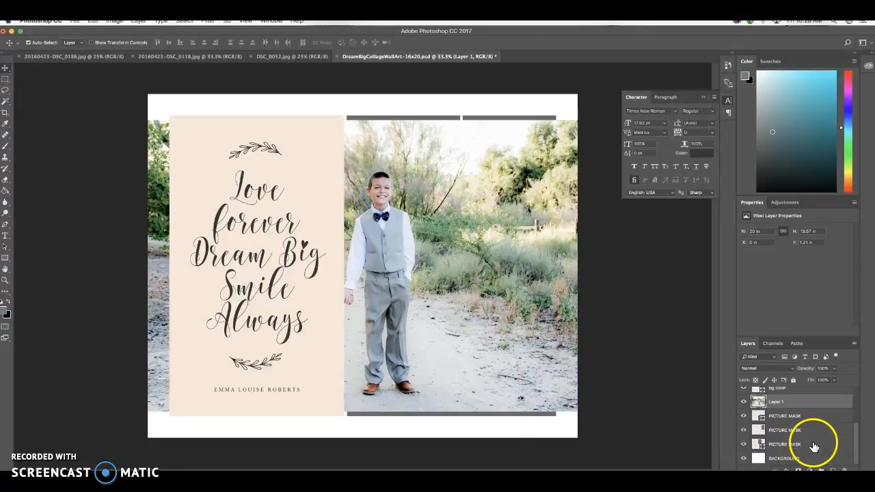
pyautogui.rightClick(793, 412)
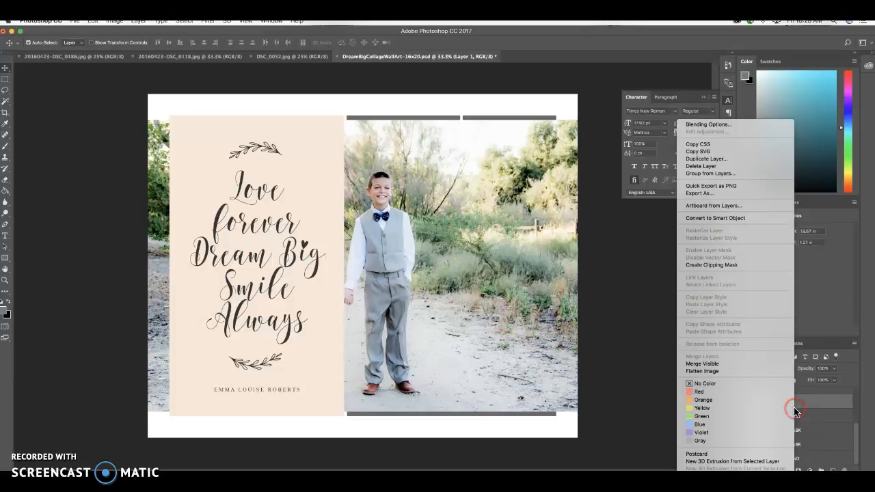
pyautogui.click(730, 265)
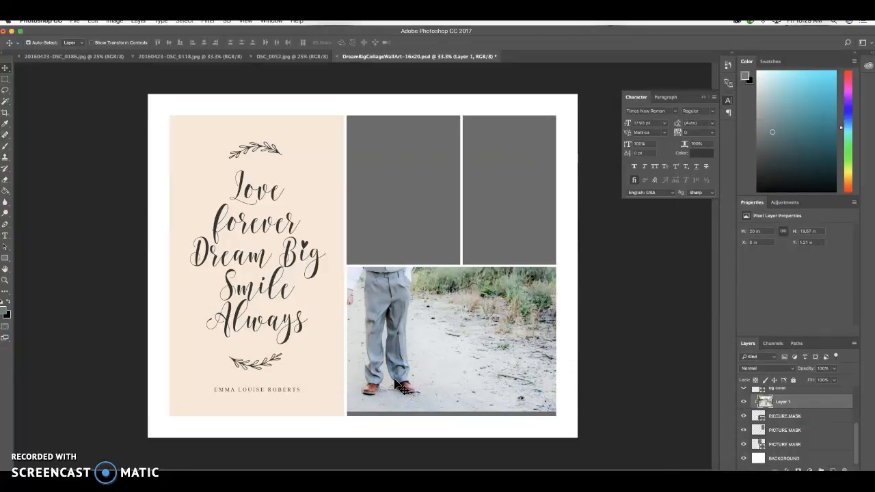
pyautogui.hotkey('ctrl', 't')
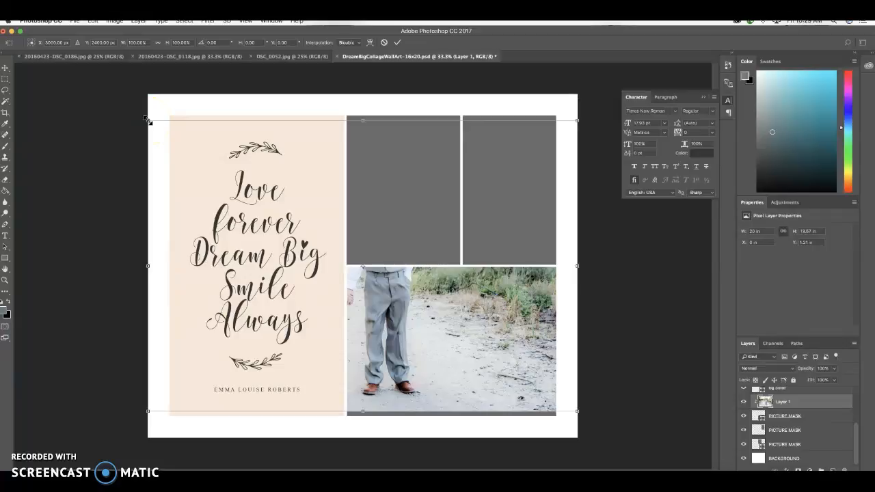
pyautogui.moveTo(149, 122); pyautogui.dragTo(328, 279)
pyautogui.moveTo(474, 329); pyautogui.dragTo(476, 338)
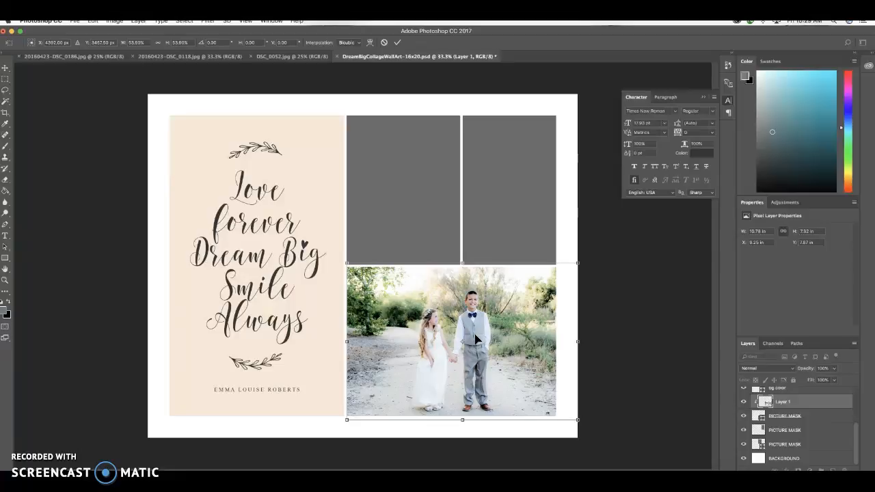
pyautogui.press('Return')
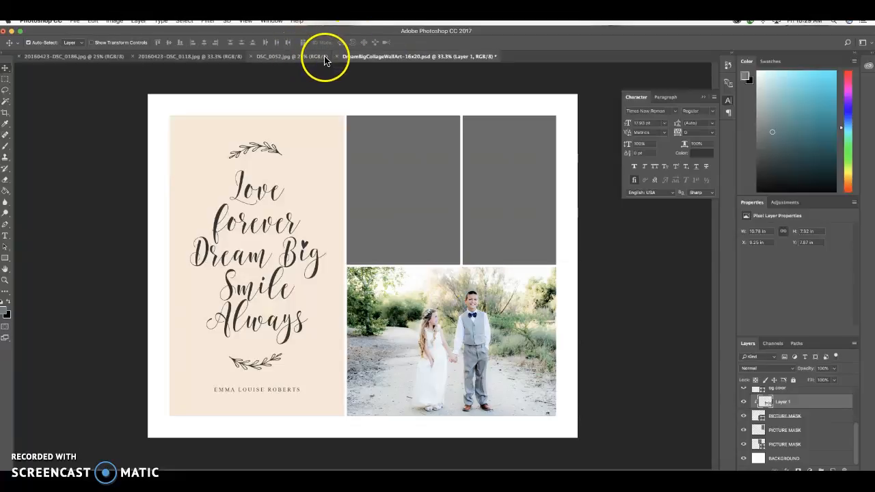
# Copy the rosary photo from DSC_0052.jpg, paste it above the upper-right picture mask, and clip it to that mask.
pyautogui.click(301, 58)
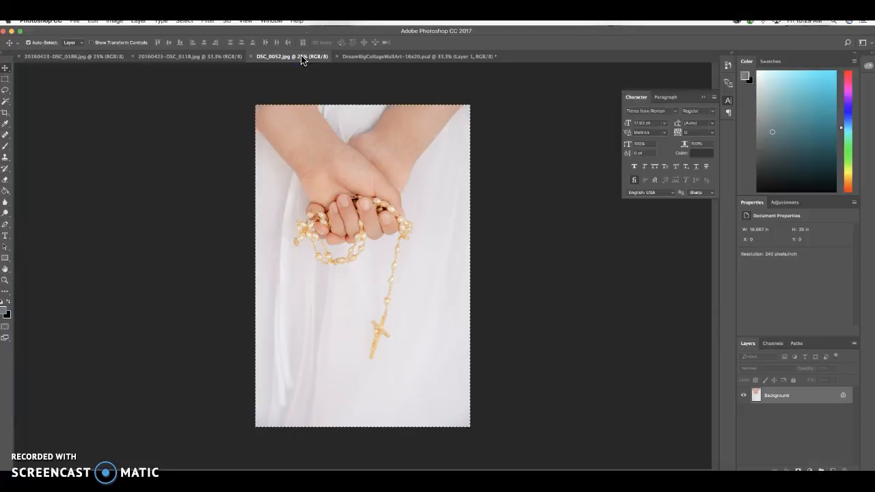
pyautogui.click(413, 58)
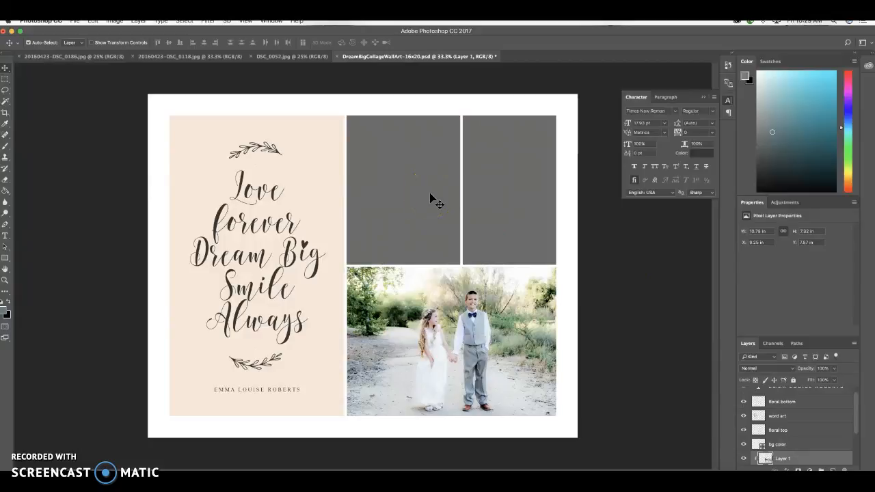
pyautogui.click(512, 207)
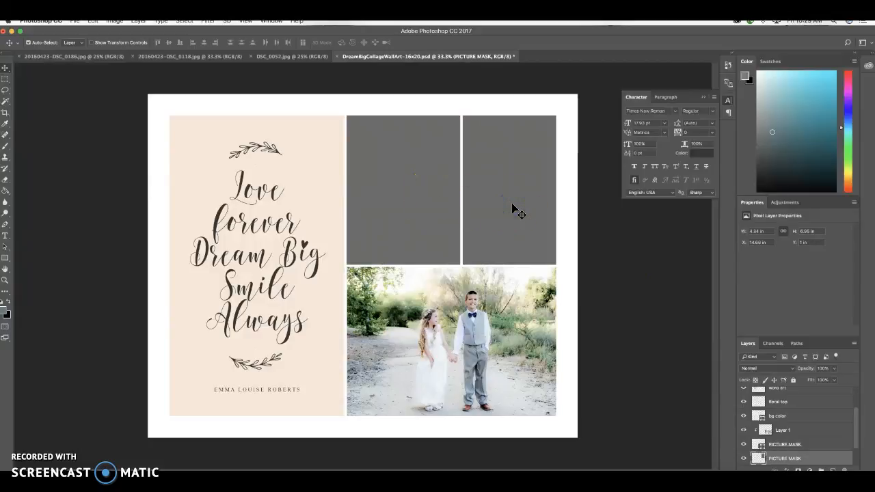
pyautogui.press('super+v')
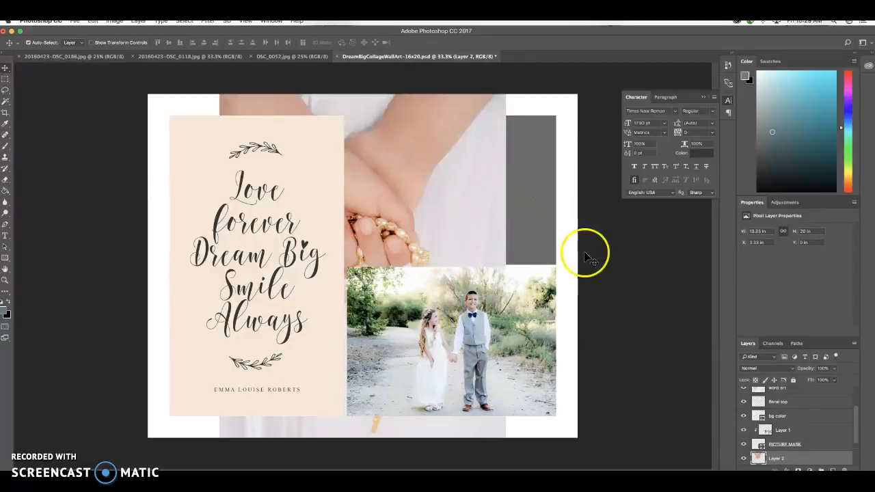
pyautogui.moveTo(854, 417); pyautogui.dragTo(854, 426)
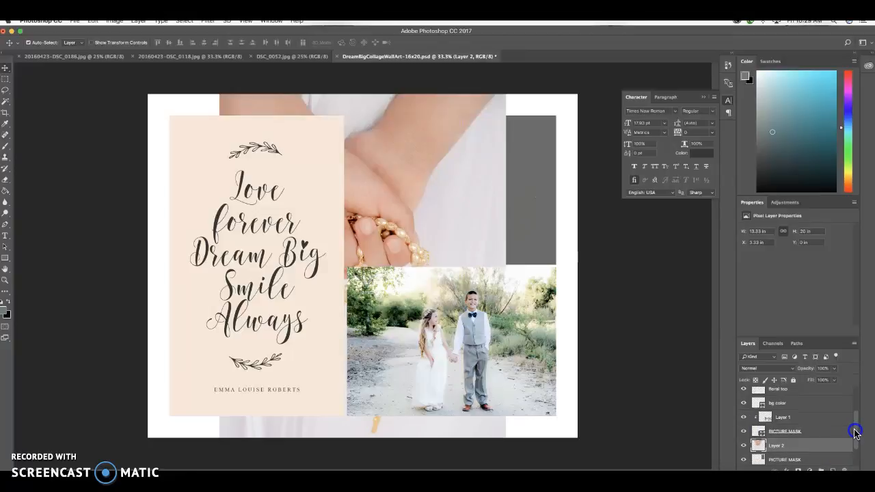
pyautogui.rightClick(818, 453)
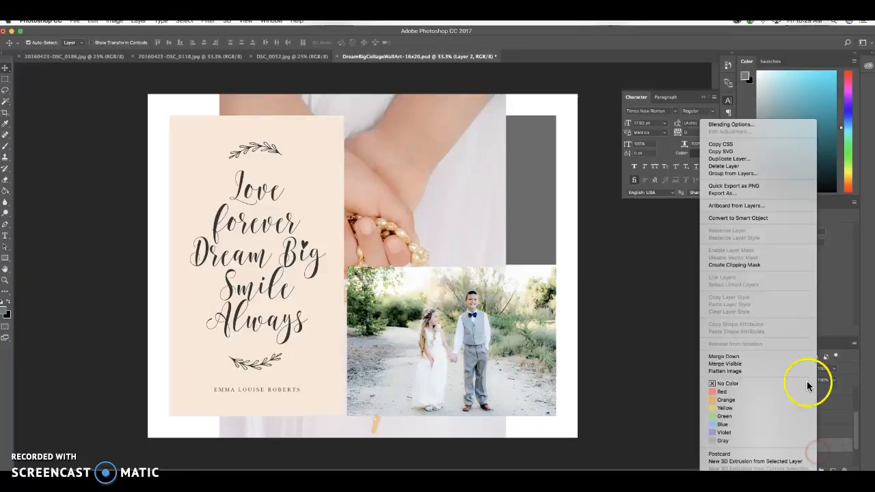
pyautogui.click(761, 264)
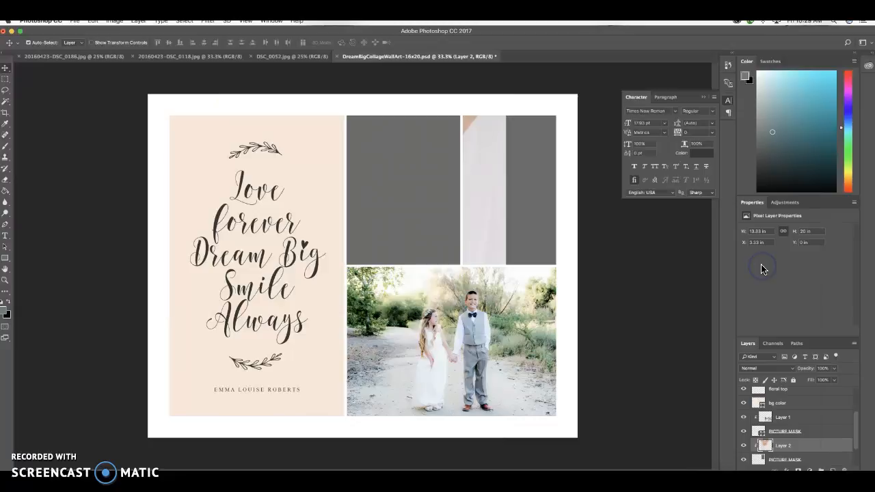
# Move the rosary photo into the upper-right frame and scale it to about 4.8 × 7.2 in with the hands and cross showing.
pyautogui.click(472, 239)
pyautogui.moveTo(471, 239); pyautogui.dragTo(533, 246)
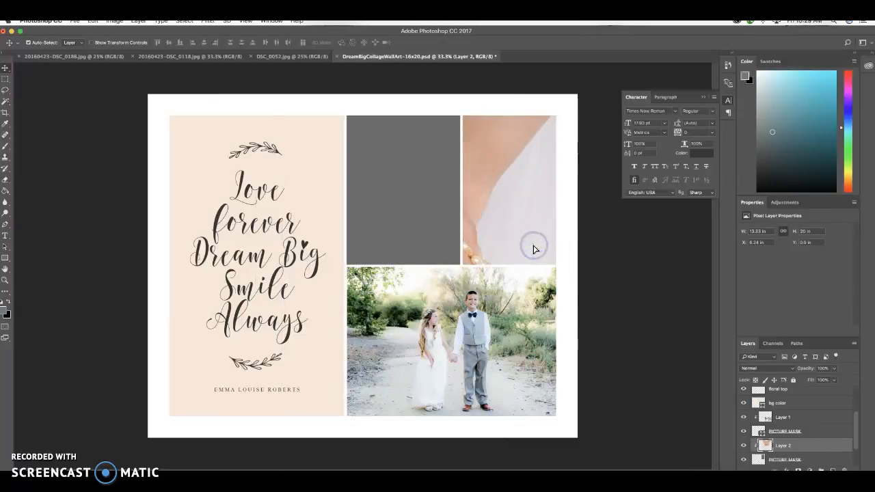
pyautogui.hotkey('ctrl', 't')
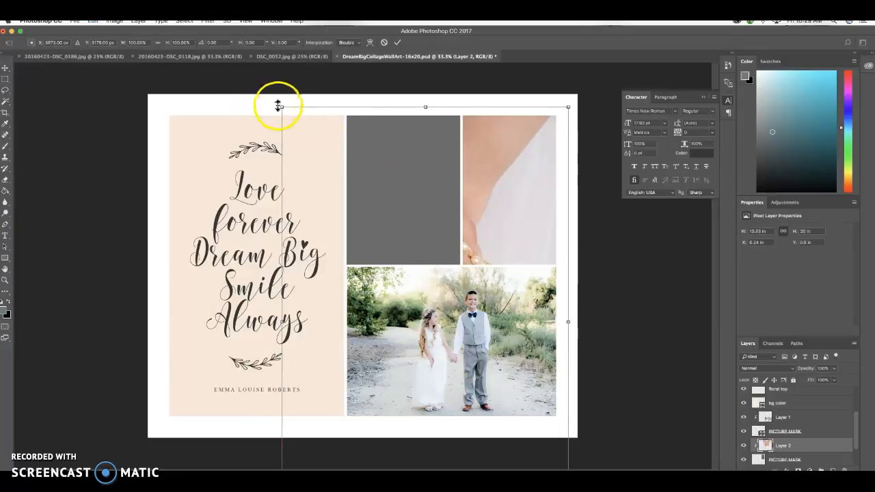
pyautogui.moveTo(281, 107); pyautogui.dragTo(459, 311)
pyautogui.moveTo(508, 348); pyautogui.dragTo(520, 127)
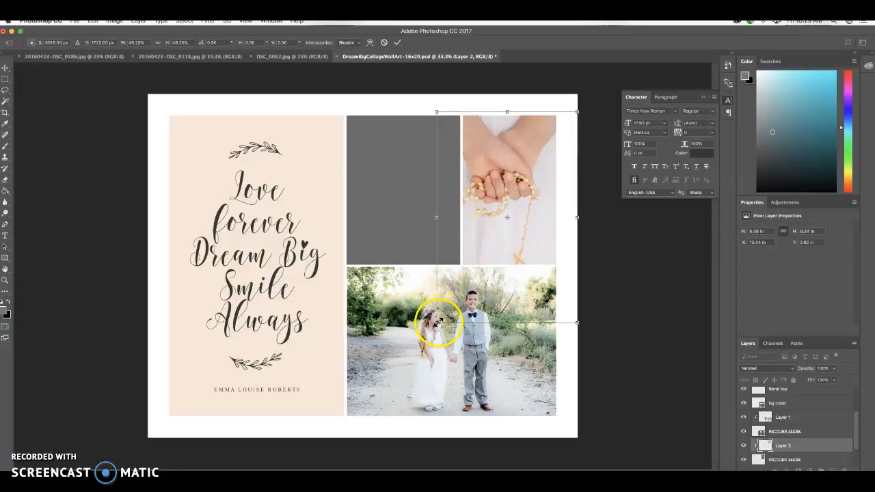
pyautogui.moveTo(439, 321); pyautogui.dragTo(491, 249)
pyautogui.press('Return')
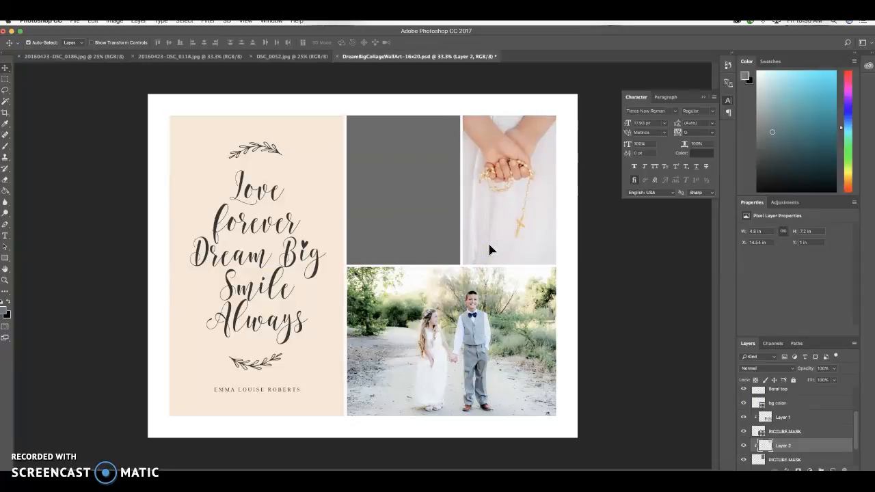
# Copy the girl's portrait from 20160423-DSC_0186.jpg, paste it above the remaining gray picture mask, and clip it to that mask.
pyautogui.click(116, 58)
pyautogui.click(178, 66)
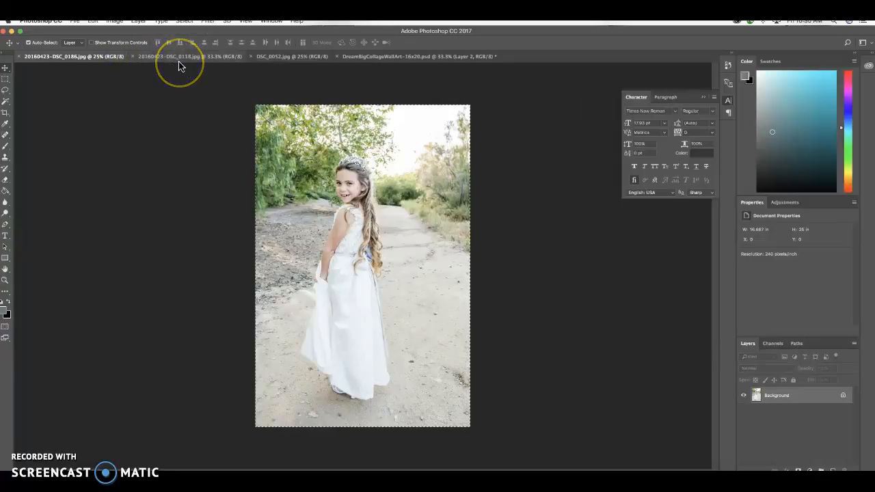
pyautogui.click(410, 57)
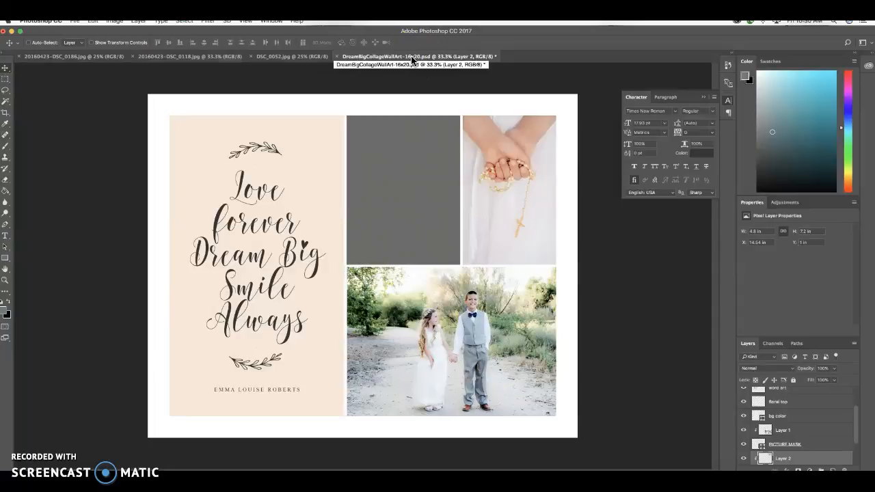
pyautogui.click(398, 185)
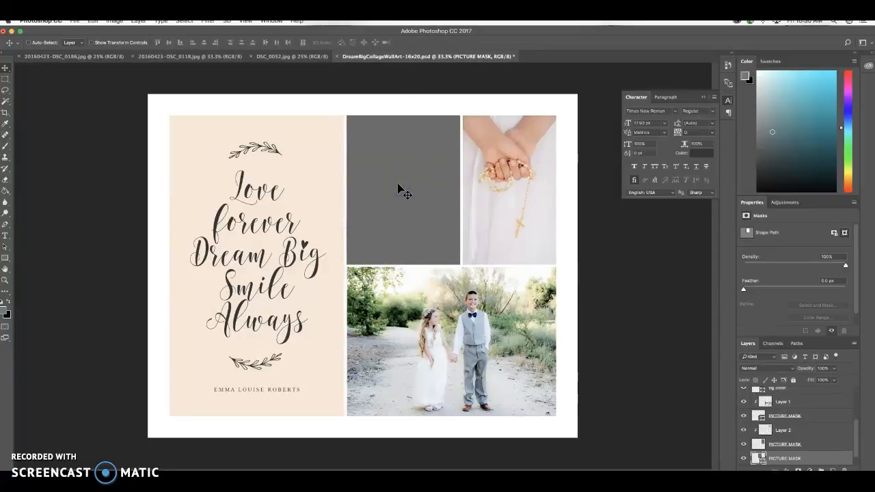
pyautogui.press('super+v')
pyautogui.moveTo(857, 432); pyautogui.dragTo(855, 437)
pyautogui.rightClick(833, 449)
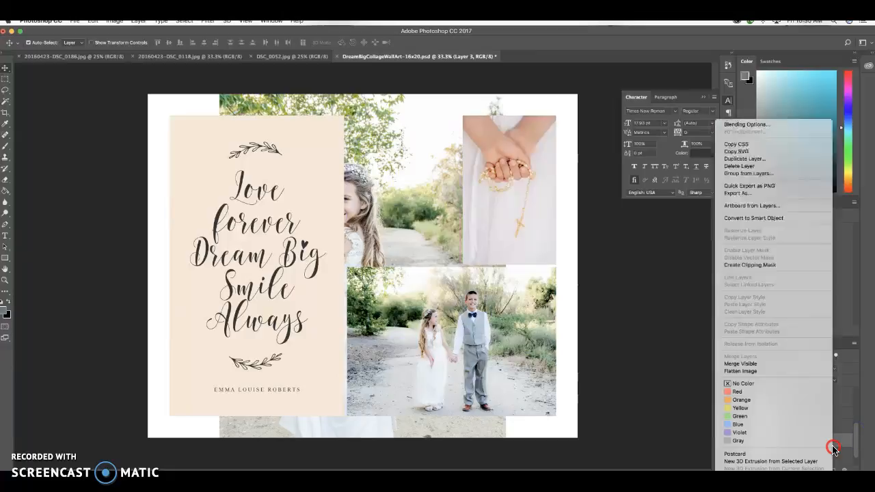
pyautogui.click(793, 266)
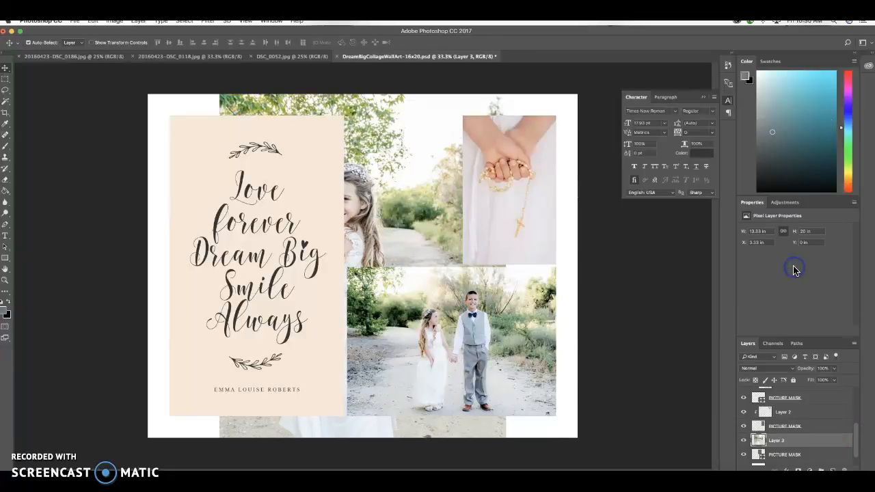
# Scale the girl's portrait to about 5.65 × 8.47 in and position it so her full figure fits the frame.
pyautogui.press('super+t')
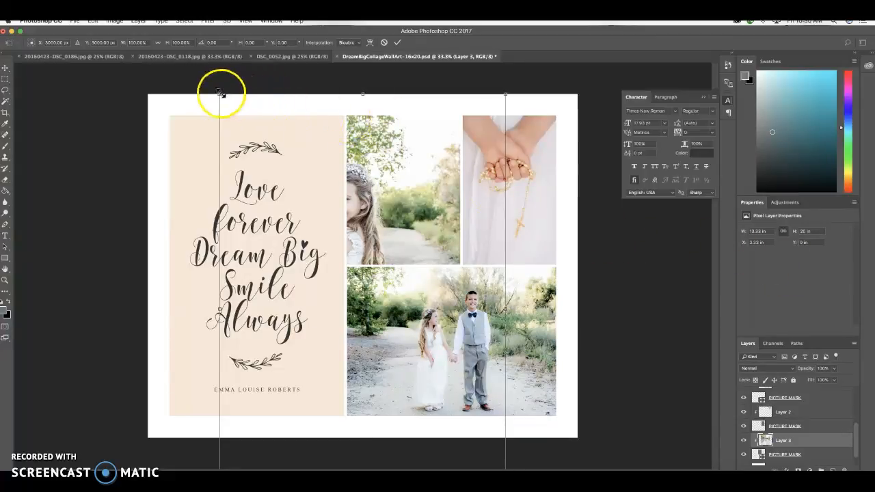
pyautogui.moveTo(219, 93); pyautogui.dragTo(387, 139)
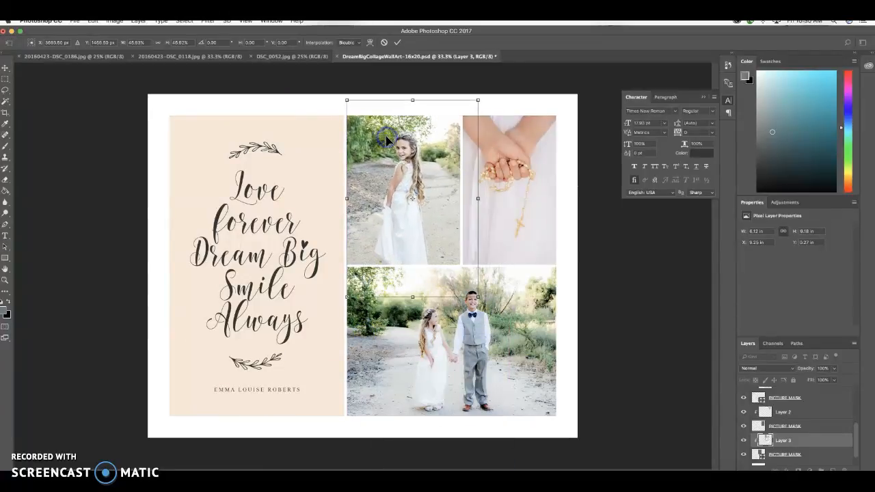
pyautogui.moveTo(347, 100); pyautogui.dragTo(355, 116)
pyautogui.moveTo(407, 179); pyautogui.dragTo(399, 159)
pyautogui.press('Return')
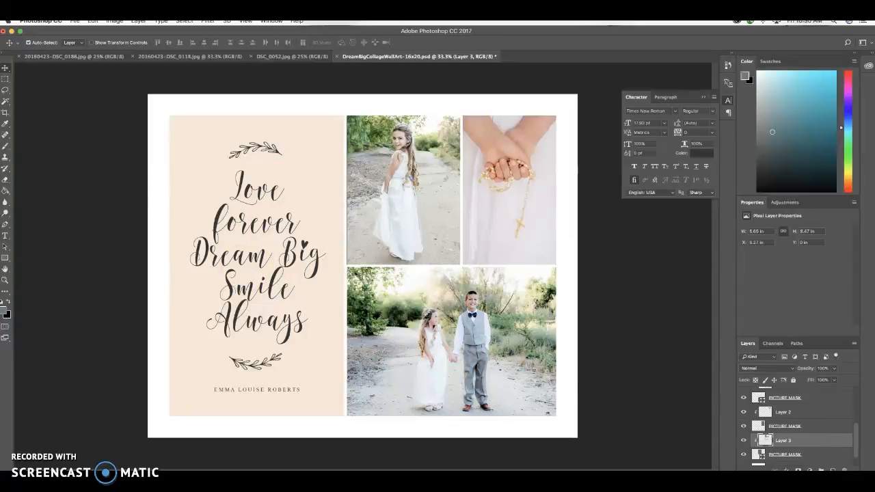
# Delete the word art layer from the collage's beige text area.
pyautogui.moveTo(856, 442); pyautogui.dragTo(855, 412)
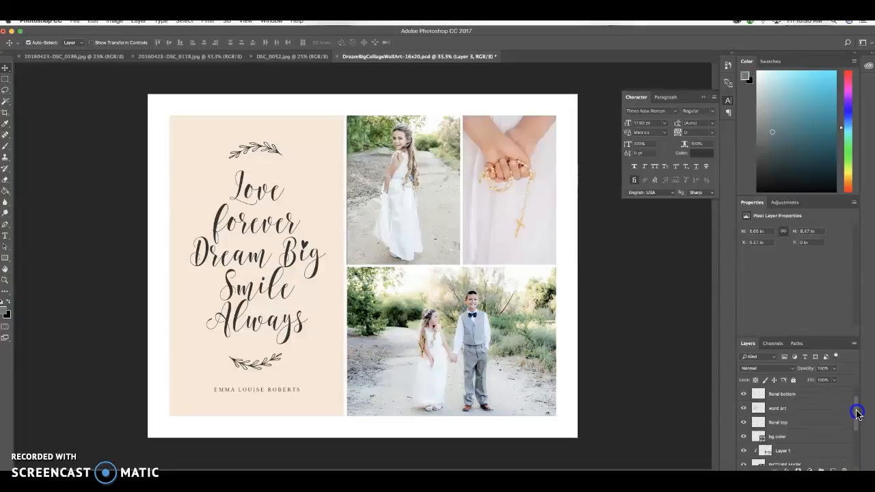
pyautogui.click(778, 409)
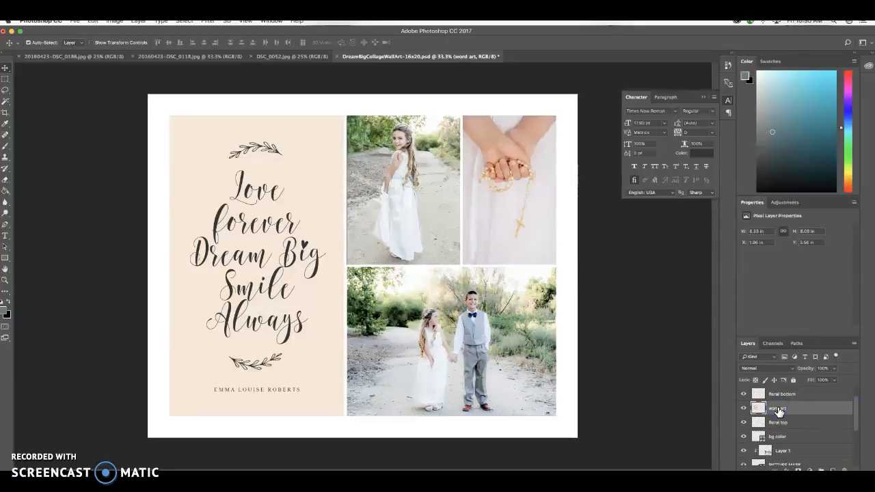
pyautogui.moveTo(770, 408); pyautogui.dragTo(845, 470)
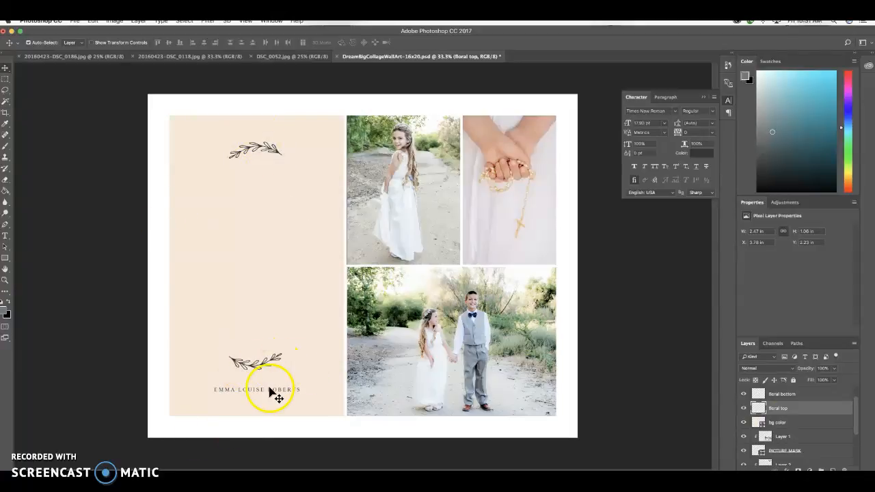
# Create a new layer group and add a text layer in the beige panel reading "NOW BOOKING" and "FIRST COMMUNION PHOTO SESSIONS".
pyautogui.click(821, 469)
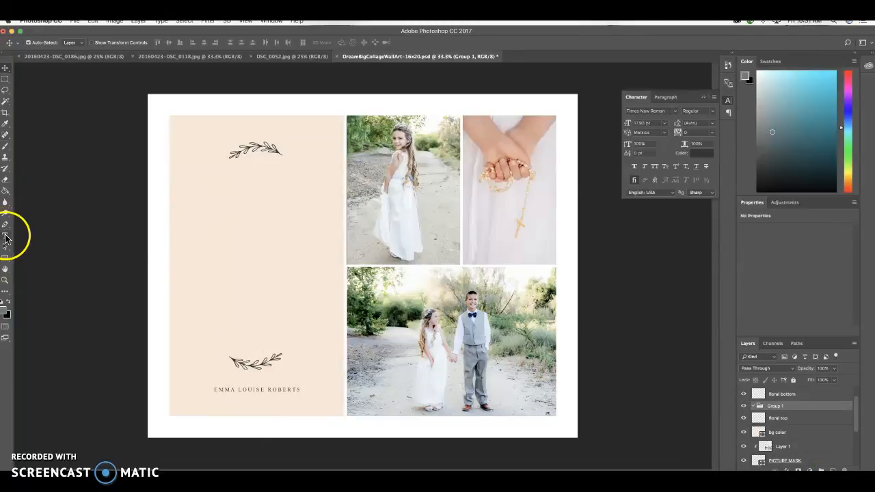
pyautogui.click(5, 236)
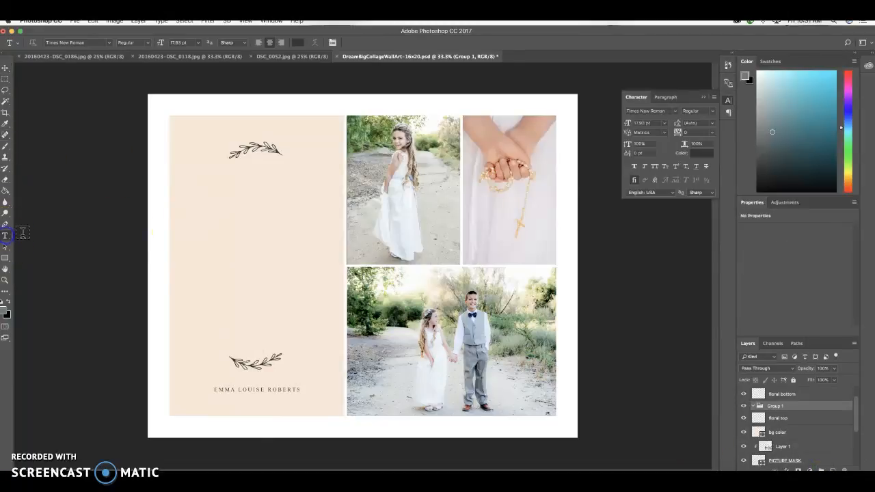
pyautogui.click(187, 193)
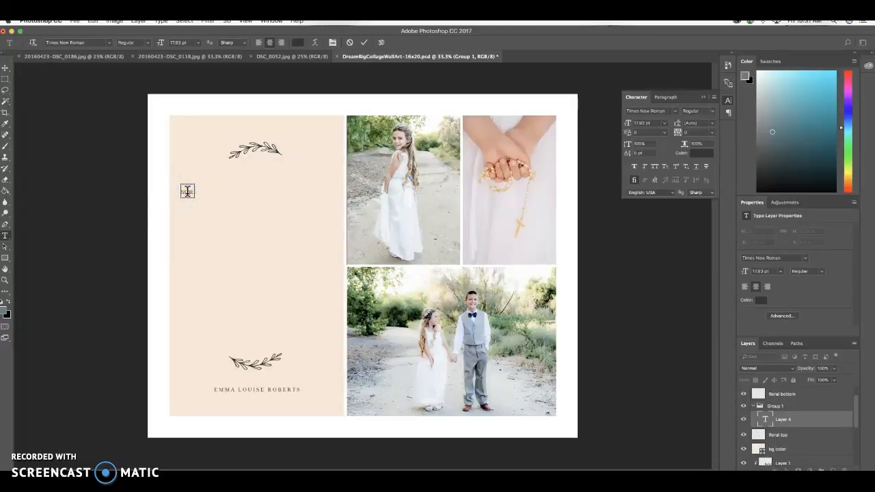
pyautogui.write('KING  ')
pyautogui.write('FIRST COMMUNION ')
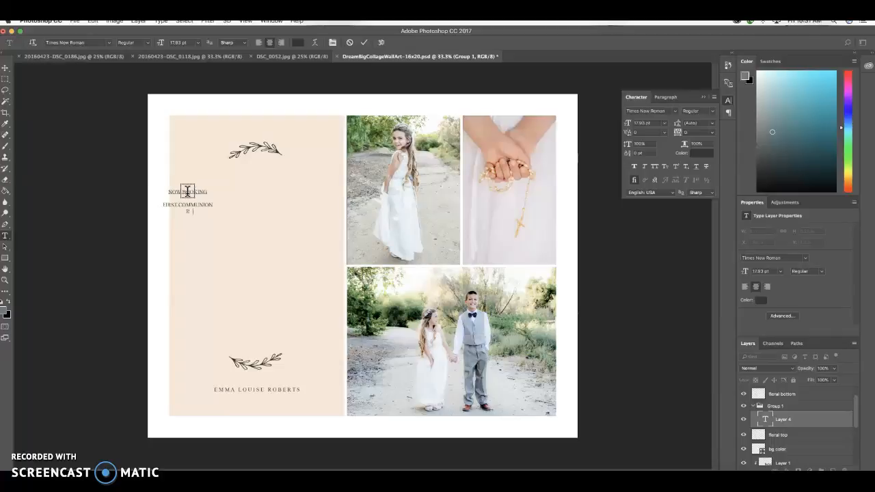
pyautogui.write('PHOTO SESSIONS')
# Add the lines "$125", "45 Minute Session", "5 Fully Edited Digital Files", "1 8x10 Print" and "* Option to purchase full gallery for $100".
pyautogui.write('Session 5')
pyautogui.write(' Fully Ed')
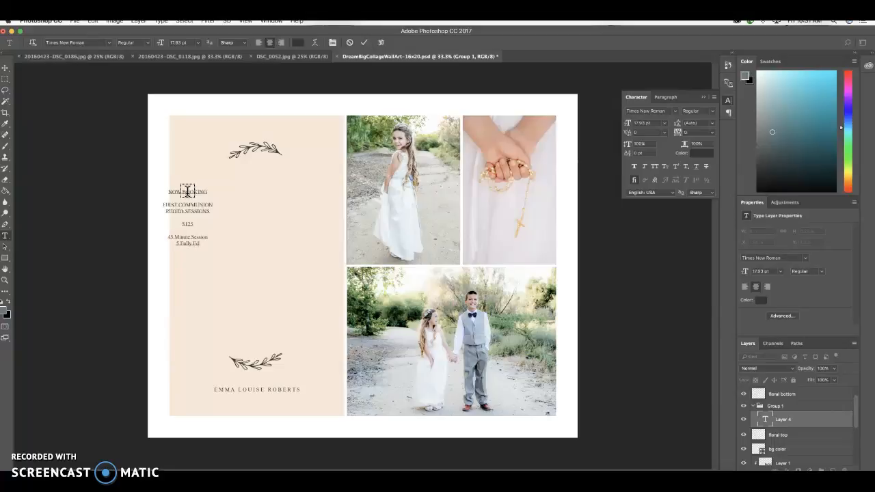
pyautogui.write('ited Digital Files')
pyautogui.press('Return')
pyautogui.write('ion to purchase full')
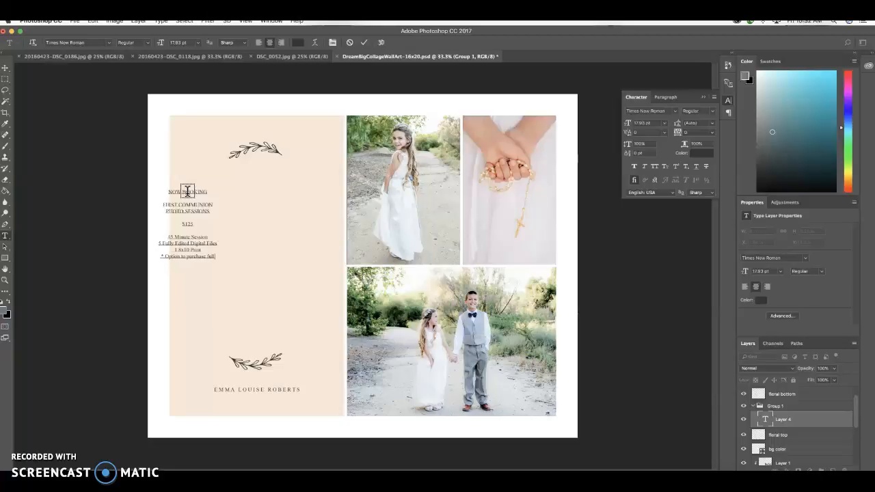
pyautogui.write(' gallery for $100')
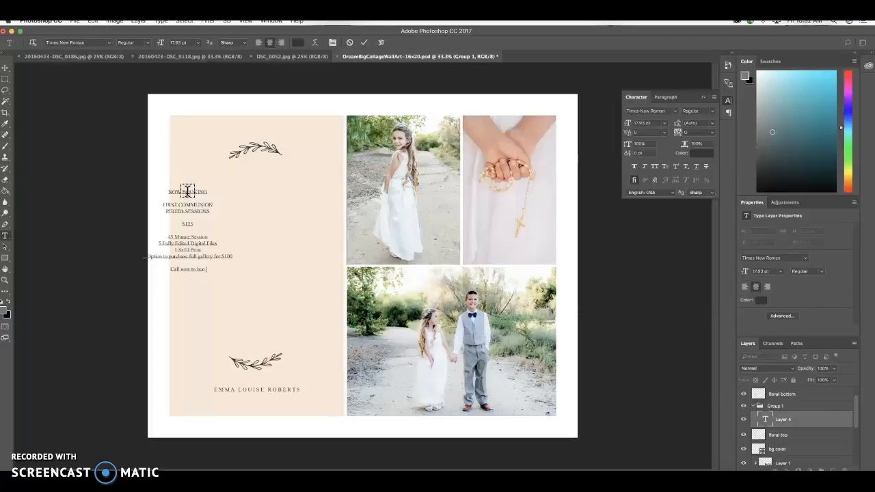
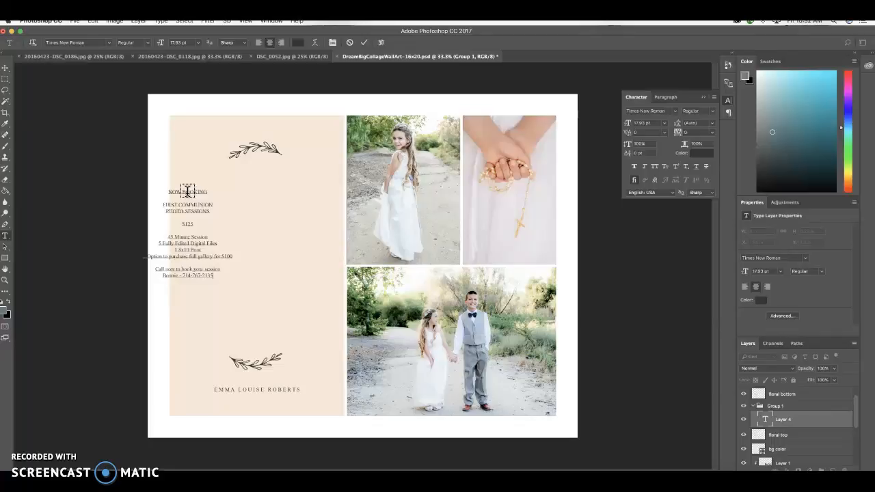
# Move the new text block to the middle of the beige panel, just below the upper floral.
pyautogui.click(5, 68)
pyautogui.moveTo(185, 210); pyautogui.dragTo(255, 199)
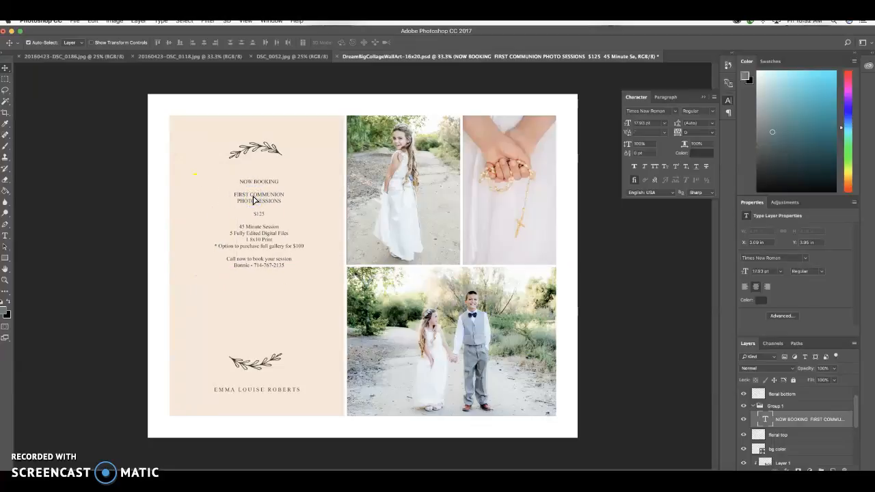
pyautogui.click(262, 200)
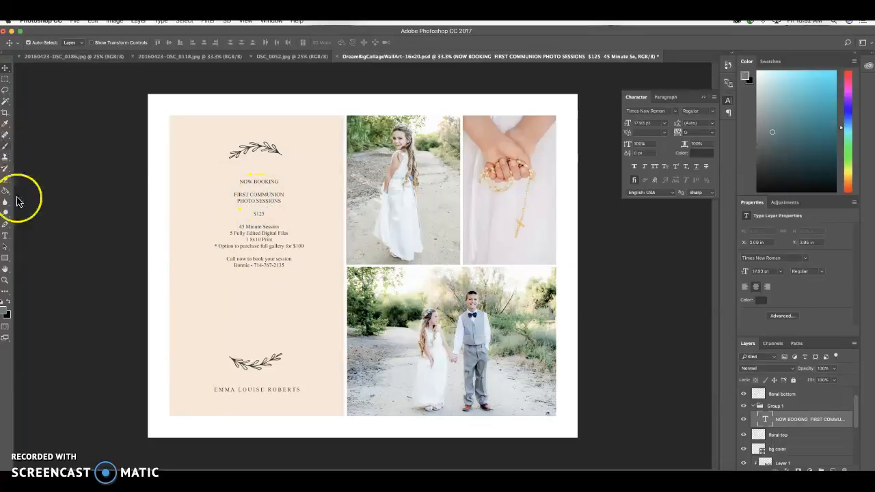
# Set the "FIRST COMMUNION PHOTO SESSIONS" lines to 30 pt.
pyautogui.click(5, 235)
pyautogui.moveTo(282, 200); pyautogui.dragTo(232, 191)
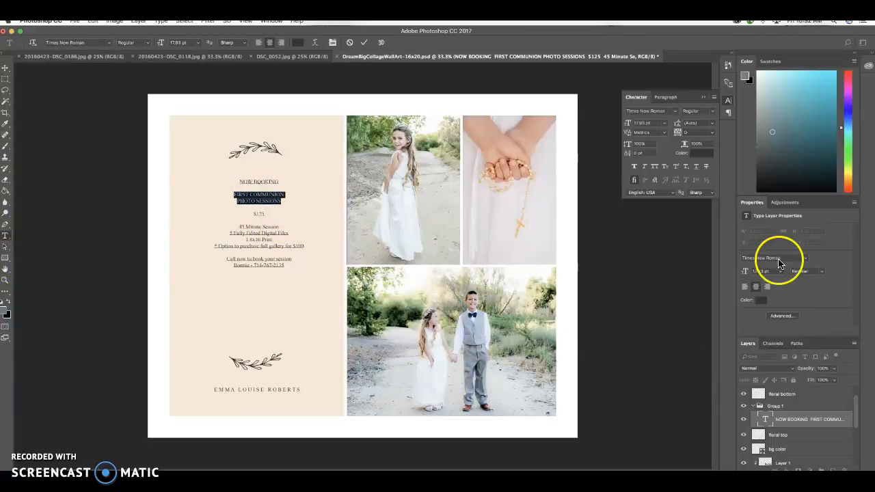
pyautogui.click(781, 272)
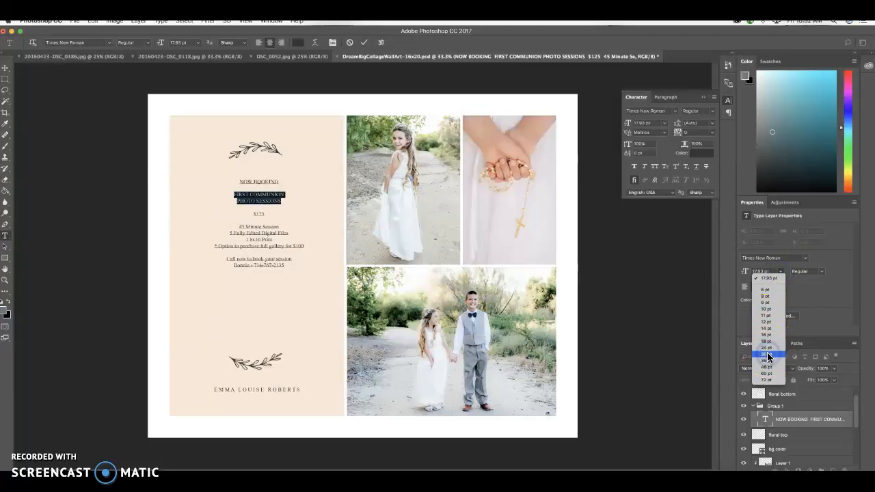
pyautogui.click(767, 354)
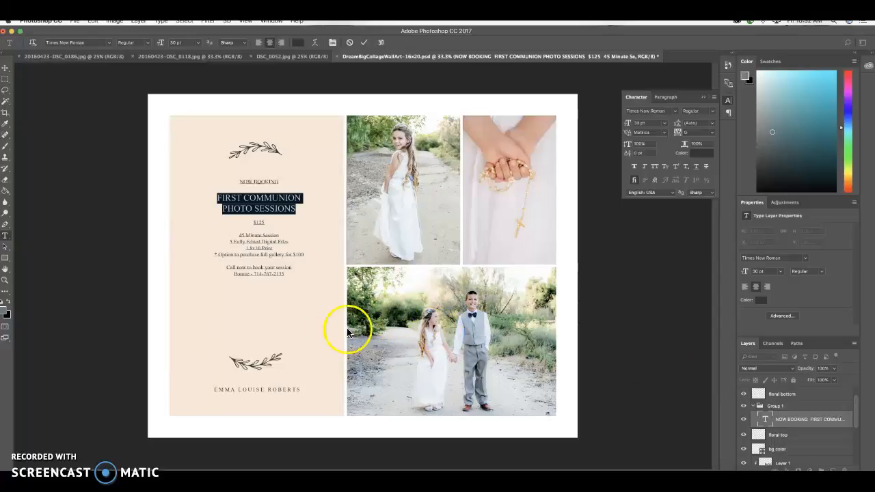
pyautogui.click(284, 274)
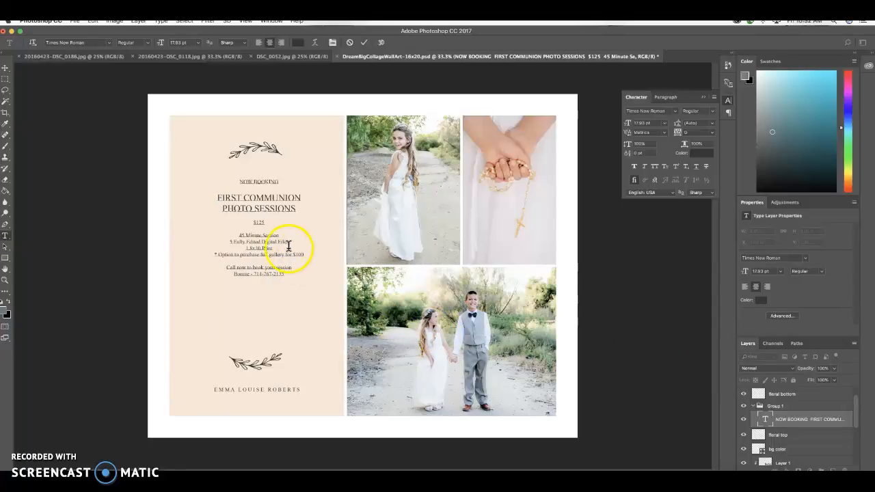
# Set the lines from "$125" through "1 8x10 Print" to 24 pt.
pyautogui.moveTo(273, 248); pyautogui.dragTo(251, 223)
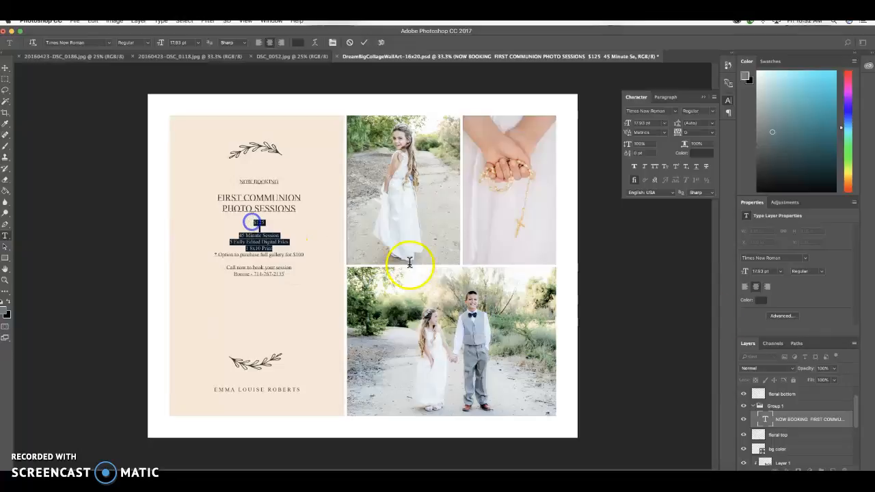
pyautogui.click(783, 273)
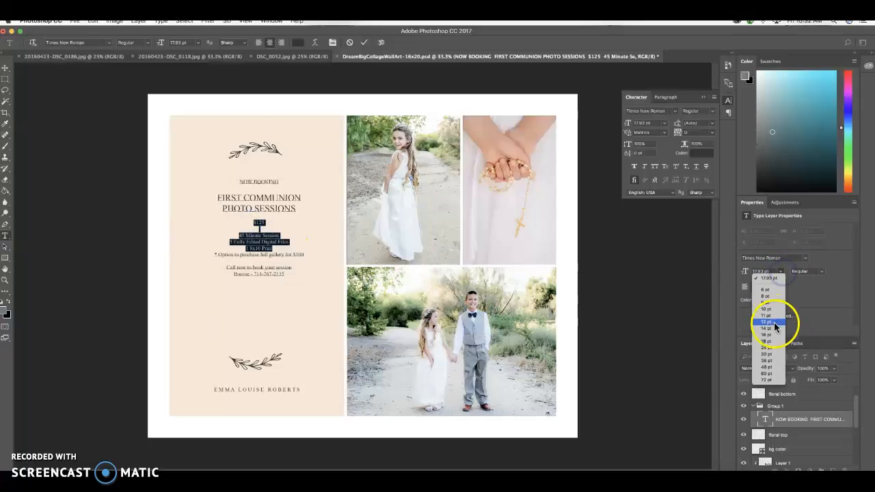
pyautogui.click(764, 348)
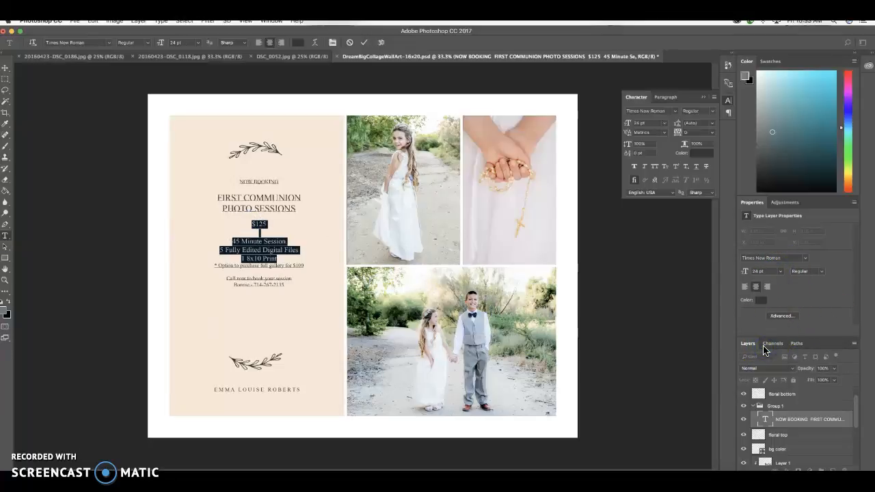
# Set the full-gallery option note to 16 pt and the call-to-book and contact lines to 24 pt.
pyautogui.click(303, 266)
pyautogui.moveTo(299, 266); pyautogui.dragTo(216, 265)
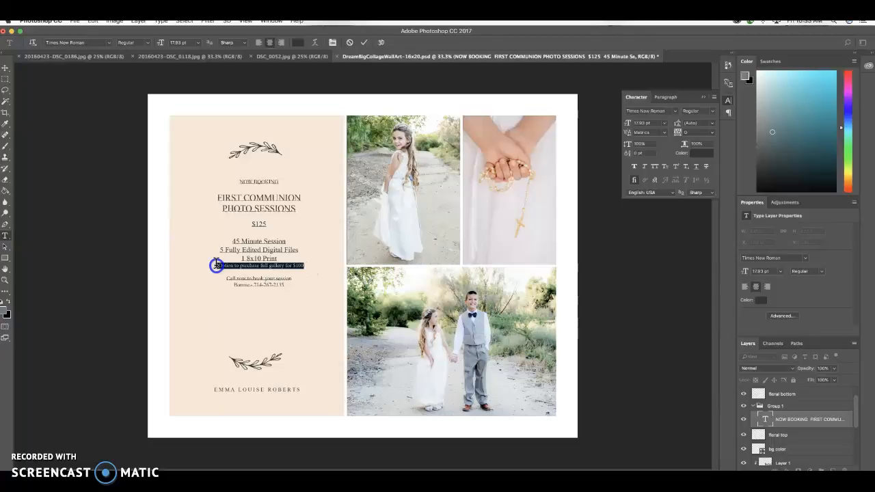
pyautogui.click(781, 271)
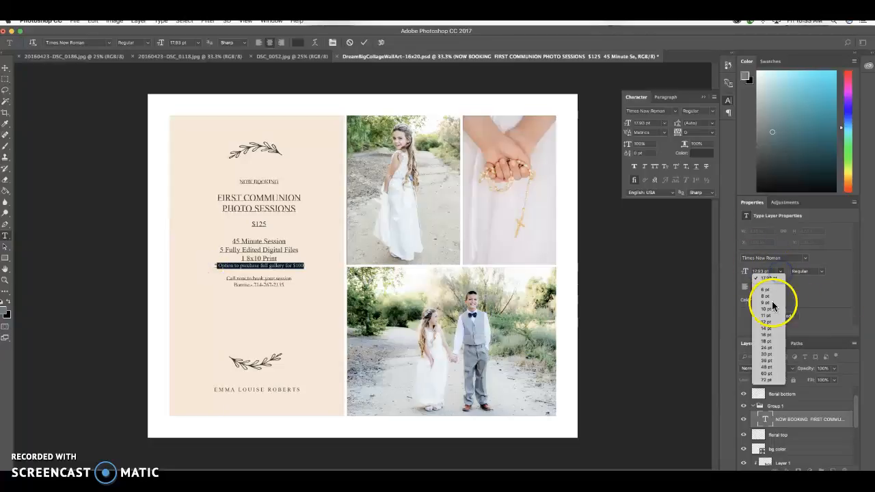
pyautogui.click(767, 334)
pyautogui.moveTo(285, 285); pyautogui.dragTo(227, 277)
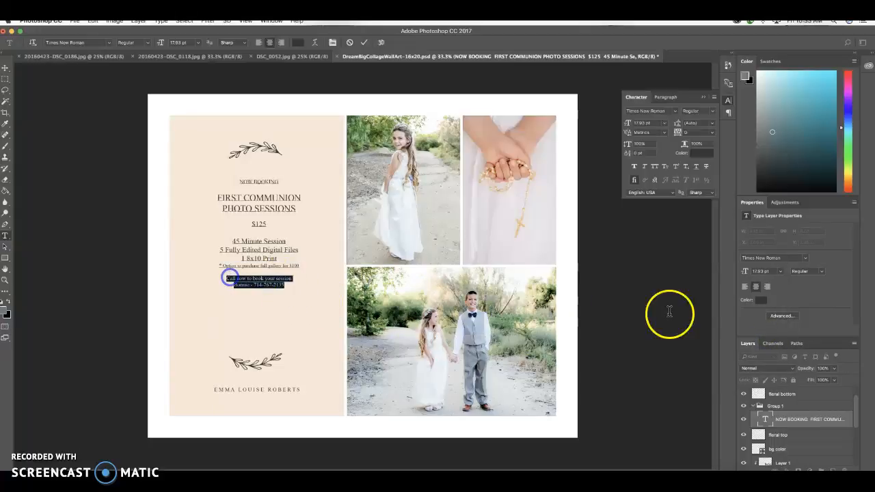
pyautogui.click(781, 271)
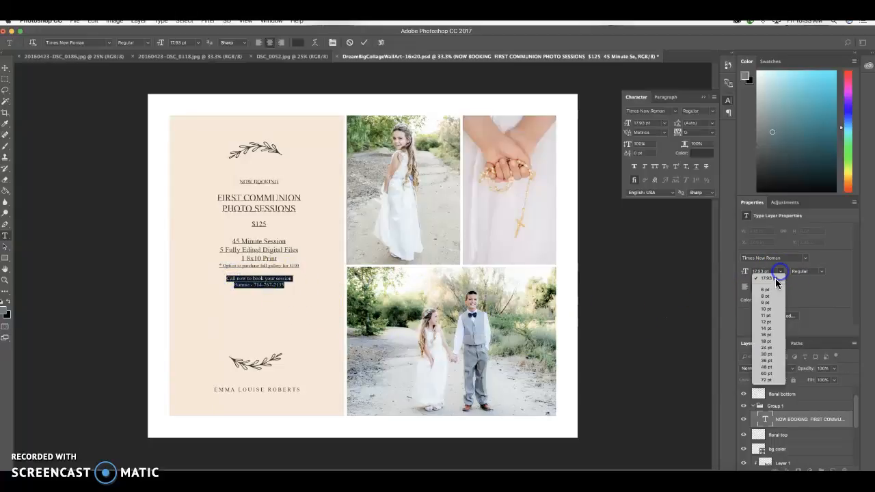
pyautogui.click(767, 348)
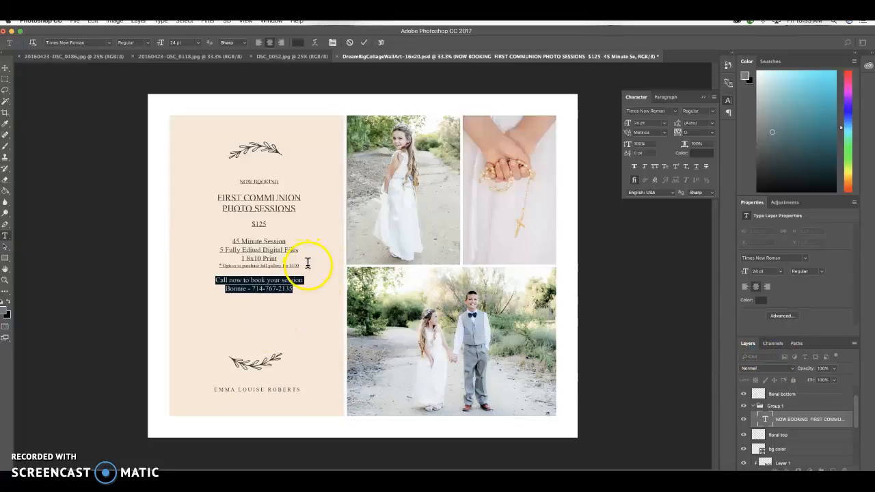
# Change the font of the entire booking text block to Avenir Next.
pyautogui.click(297, 287)
pyautogui.moveTo(296, 288); pyautogui.dragTo(230, 173)
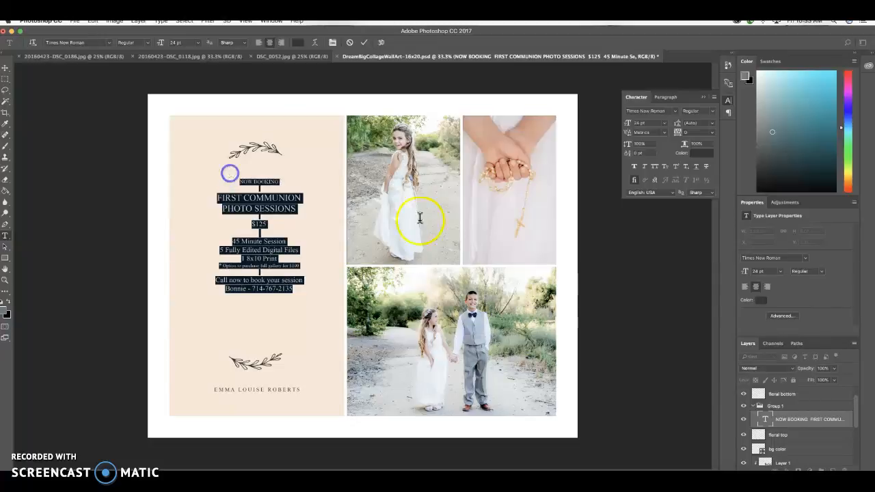
pyautogui.click(804, 258)
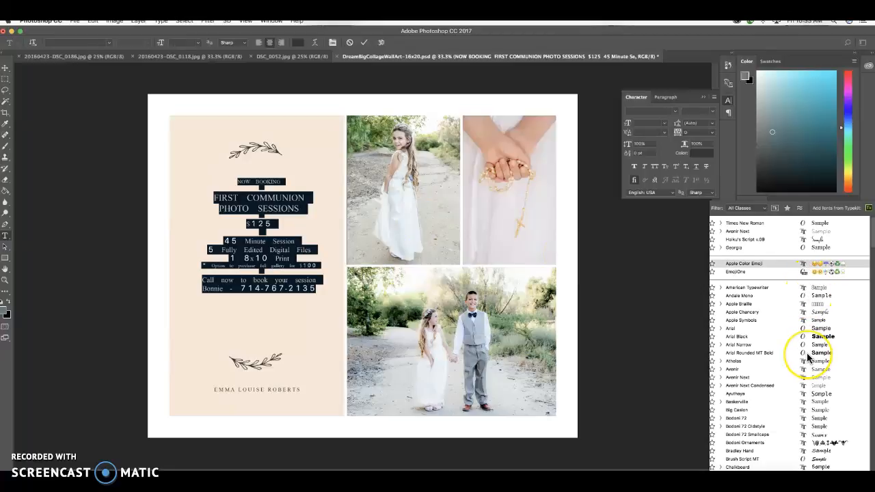
pyautogui.click(813, 378)
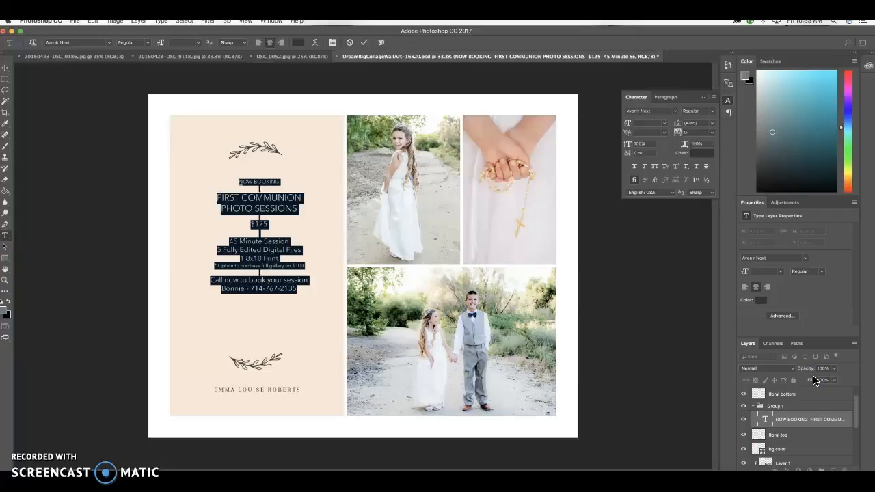
pyautogui.press('BackSpace')
pyautogui.press('super')
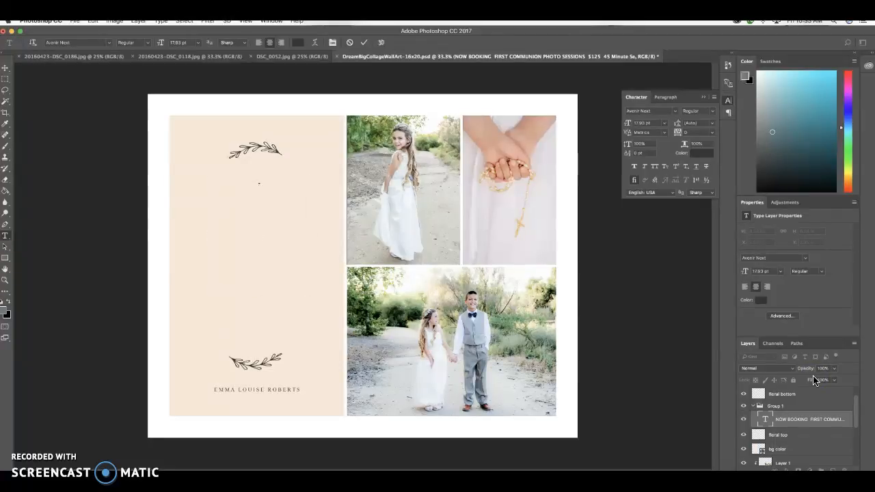
pyautogui.press('super+z')
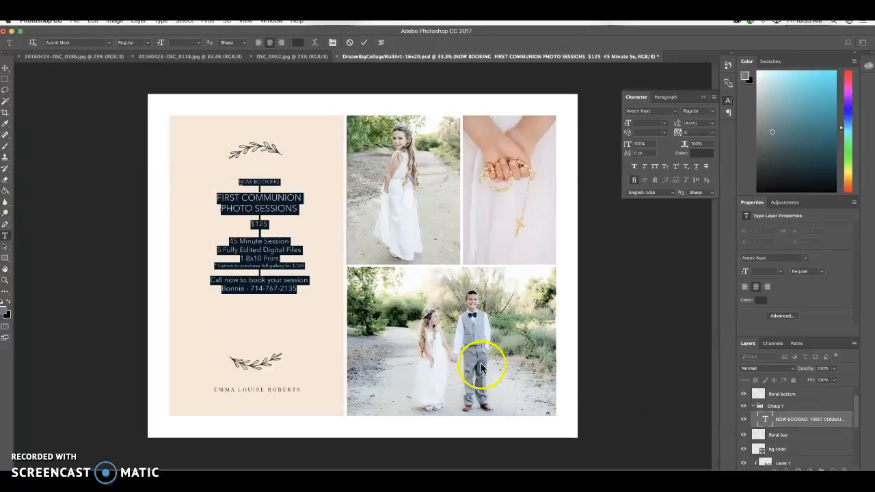
# Commit the booking text and replace the name line below the lower floral with "Short & Sweet PHOTOGRAPHY".
pyautogui.click(299, 314)
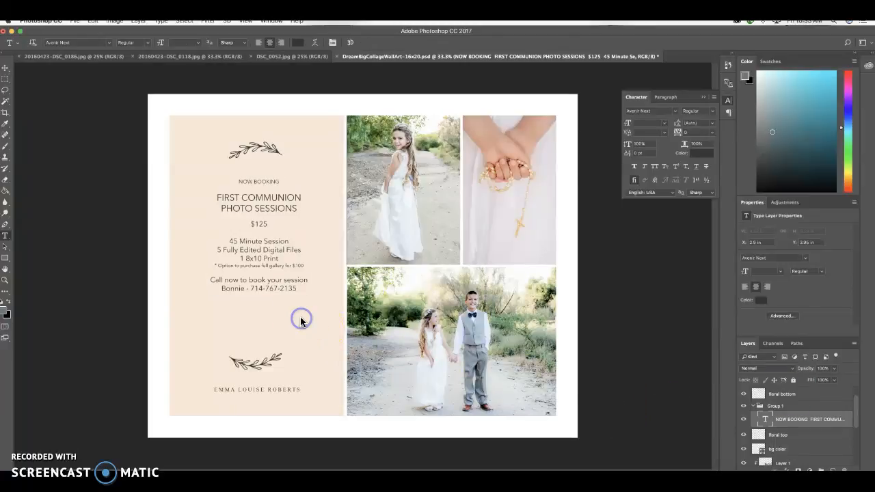
pyautogui.click(300, 390)
pyautogui.moveTo(299, 391); pyautogui.dragTo(214, 389)
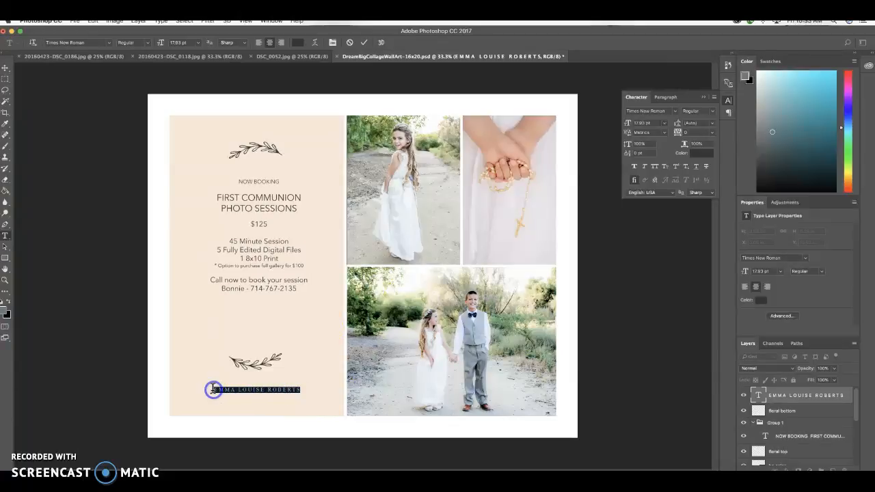
pyautogui.write('short Title')
pyautogui.press('BackSpace')
pyautogui.press('BackSpace')
pyautogui.press('BackSpace')
pyautogui.press('BackSpace')
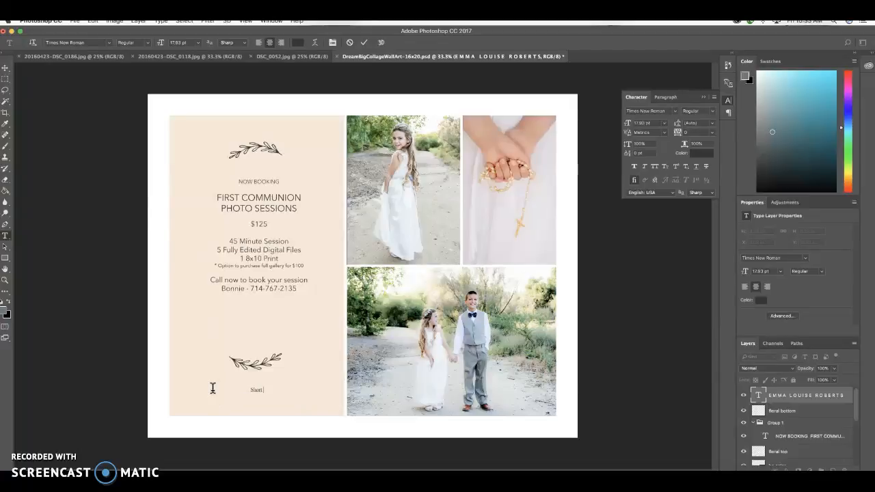
pyautogui.write('& Sweet PHOTOGRAPHY')
# Format the words "Short & Sweet" in the Haiku's Script font at 36 pt.
pyautogui.click(253, 390)
pyautogui.moveTo(253, 390); pyautogui.dragTo(220, 390)
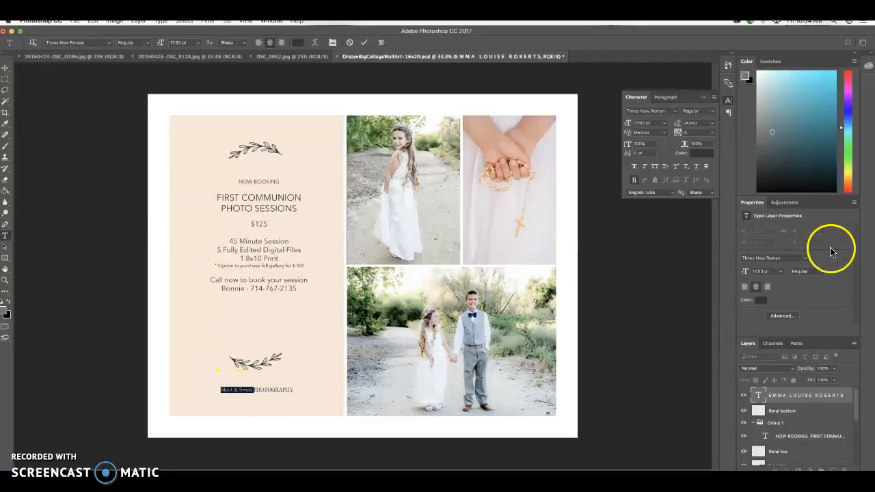
pyautogui.click(805, 258)
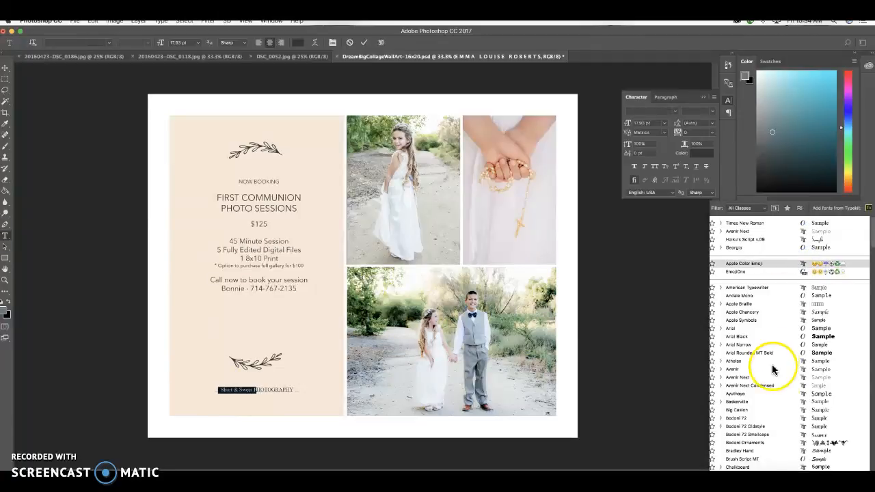
pyautogui.click(751, 239)
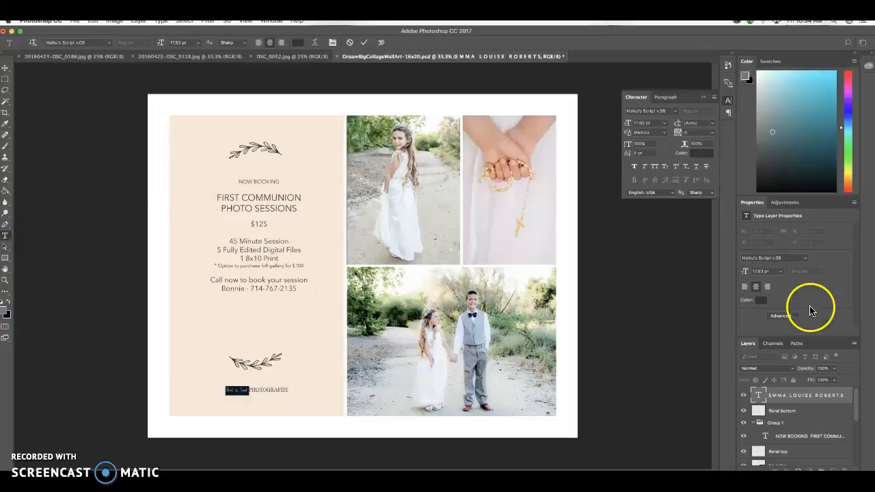
pyautogui.click(780, 271)
pyautogui.click(768, 361)
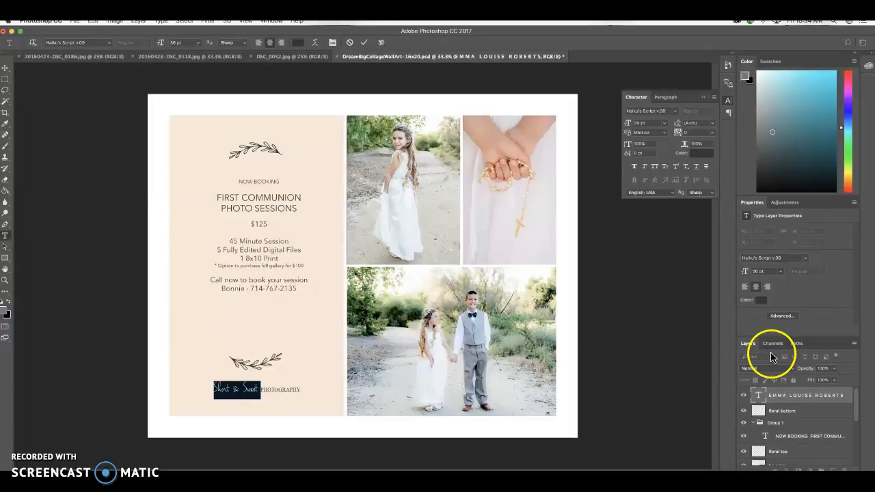
pyautogui.click(315, 390)
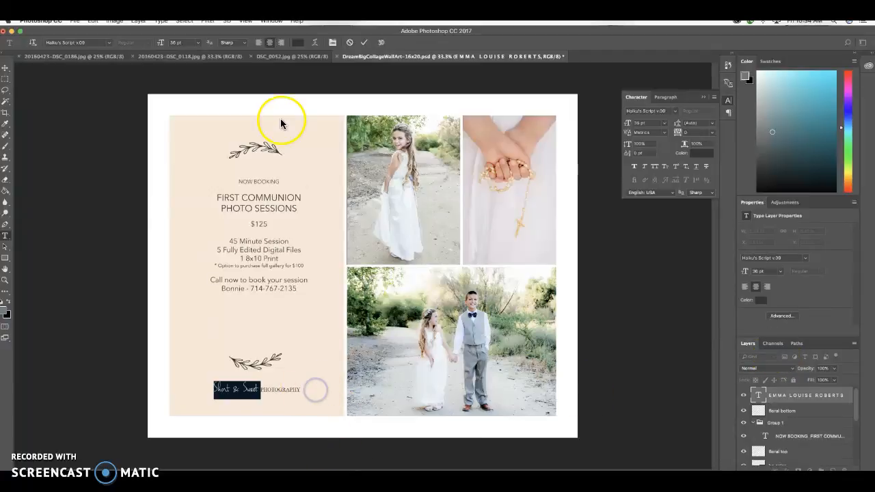
# Commit the studio name line and move the booking text block down until it sits midway between the upper and lower florals.
pyautogui.click(251, 204)
pyautogui.click(5, 67)
pyautogui.click(264, 200)
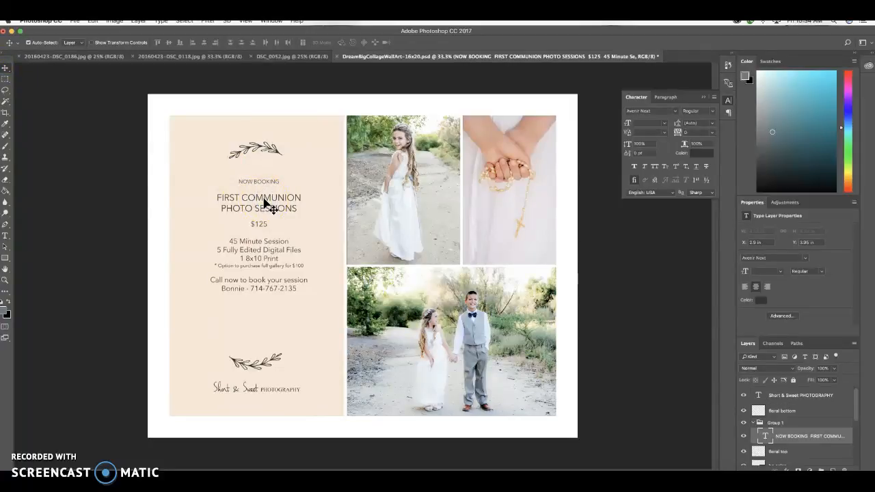
pyautogui.click(5, 68)
pyautogui.click(240, 225)
pyautogui.click(820, 435)
pyautogui.click(91, 177)
pyautogui.click(276, 210)
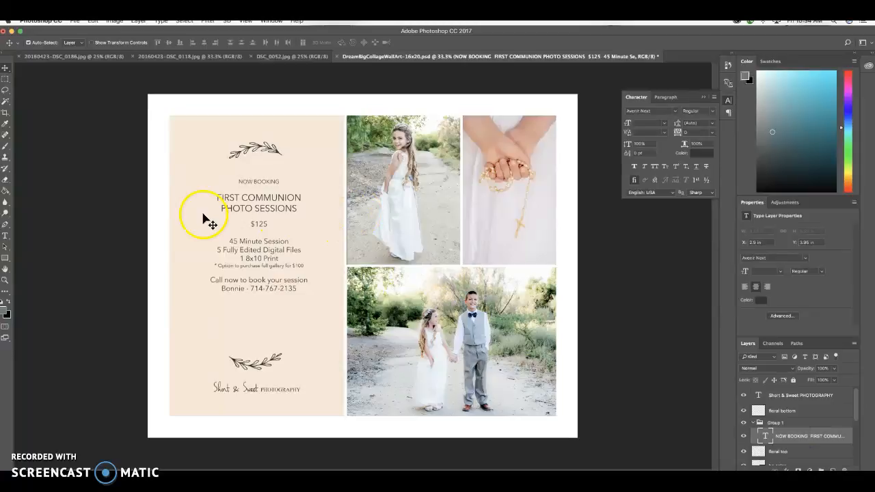
pyautogui.press('Down')
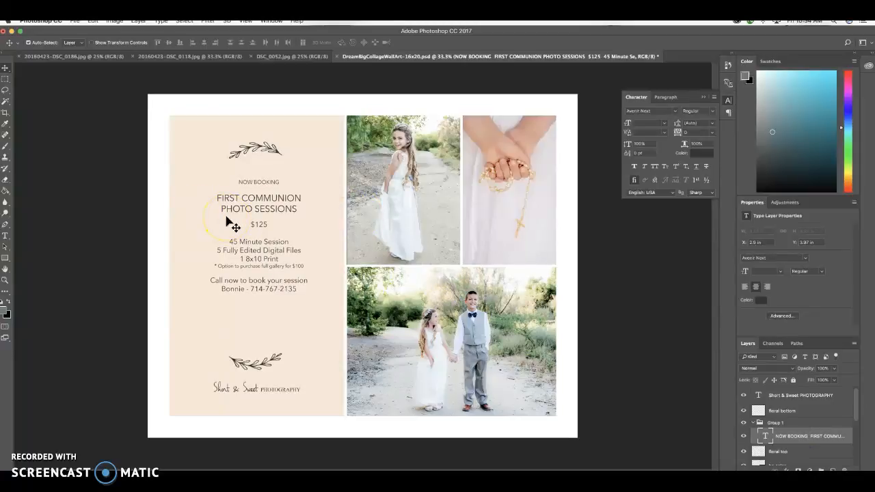
pyautogui.press('Down')
pyautogui.press('Down')
pyautogui.press('Down')
pyautogui.press('Down')
pyautogui.press('Down')
pyautogui.press('Down')
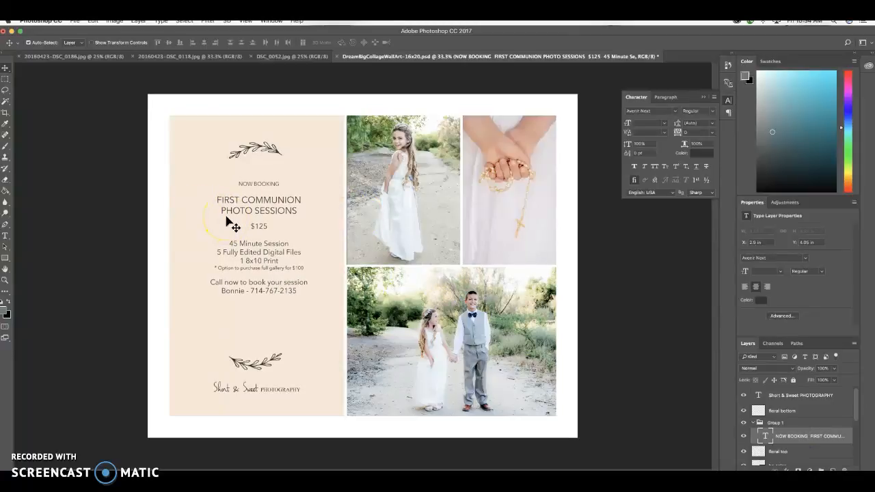
pyautogui.press('Down')
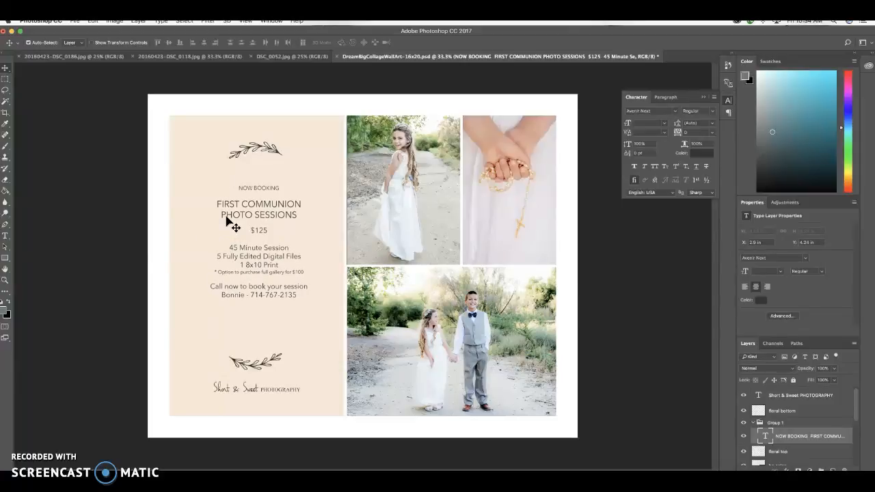
pyautogui.moveTo(249, 212); pyautogui.dragTo(252, 224)
pyautogui.click(269, 198)
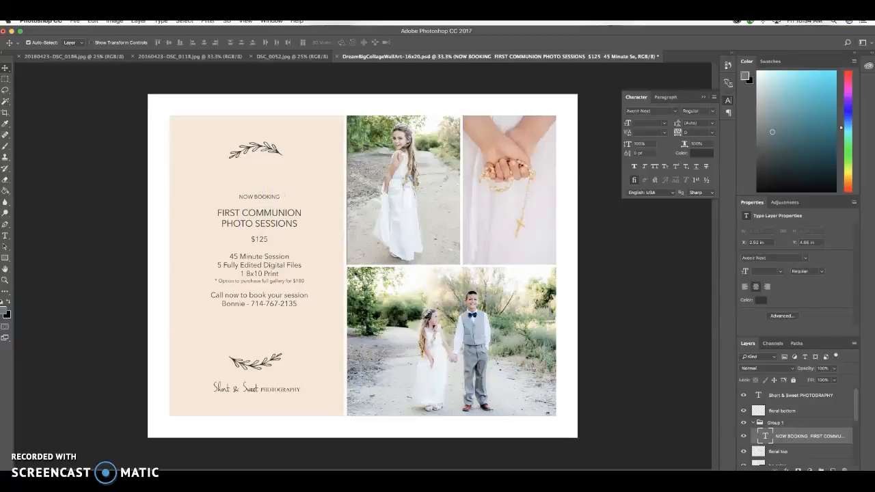
# Set the "NOW BOOKING" line to 24 pt and commit the text.
pyautogui.click(4, 236)
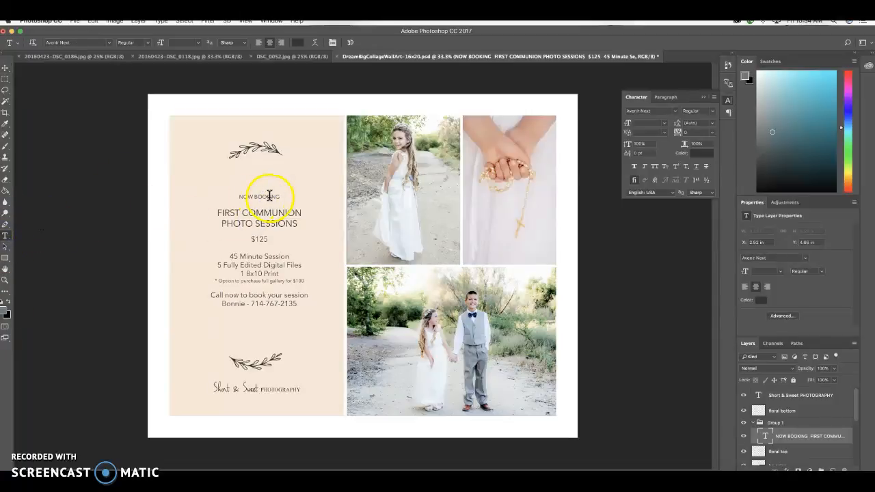
pyautogui.moveTo(281, 196); pyautogui.dragTo(231, 196)
pyautogui.click(780, 272)
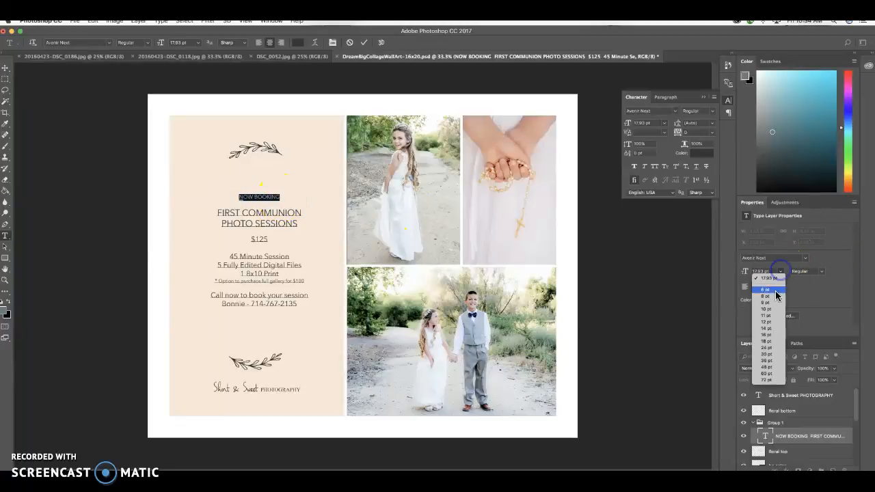
pyautogui.click(767, 347)
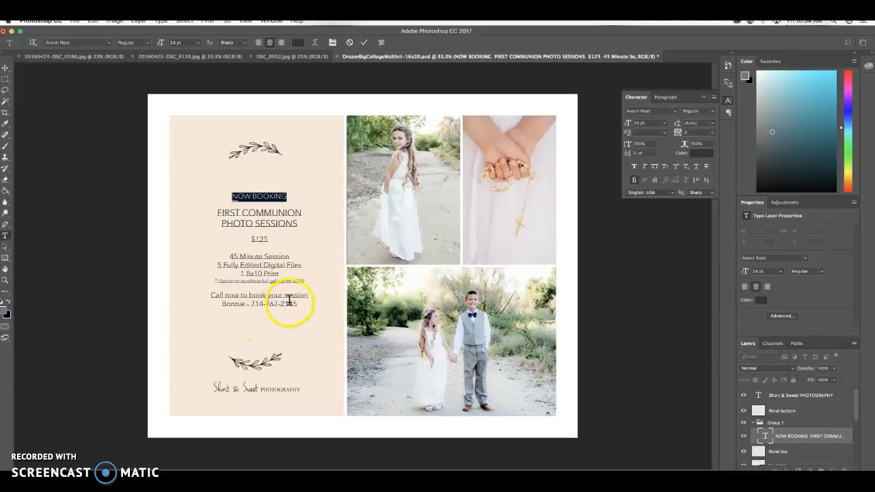
pyautogui.click(426, 227)
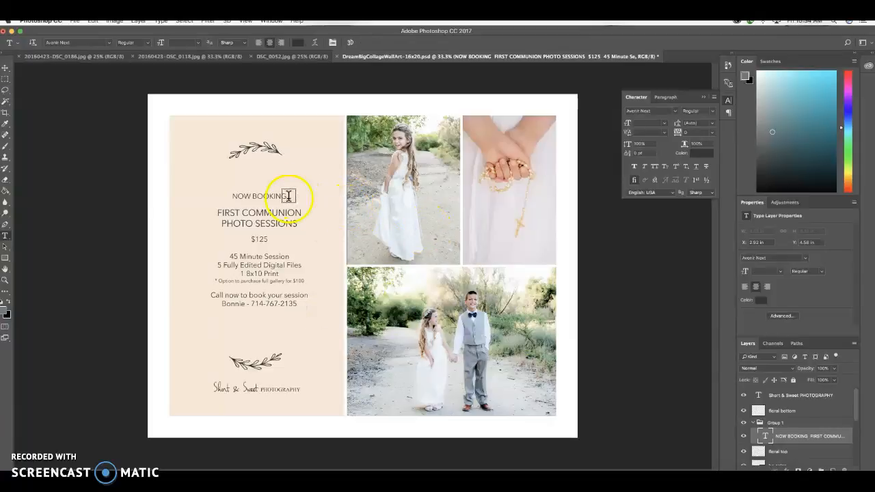
# Nudge the photo of the girl standing alone slightly to the left and reselect the booking text layer.
pyautogui.press('v')
pyautogui.click(407, 186)
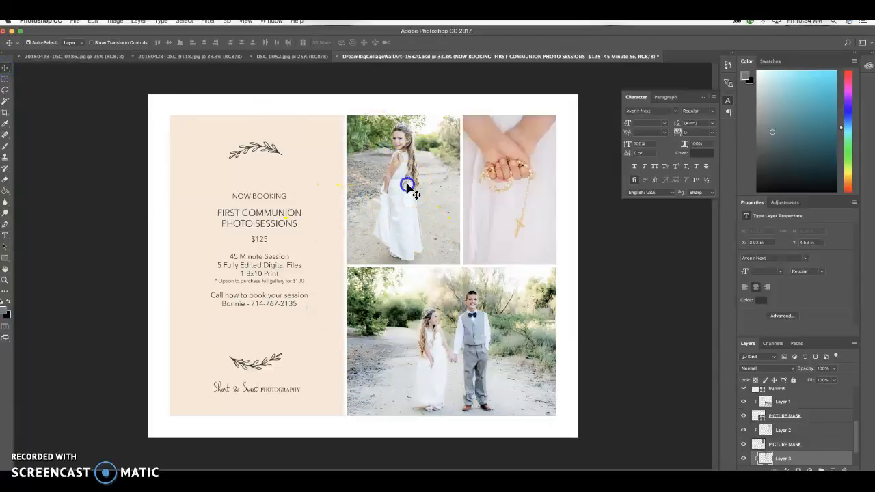
pyautogui.press('Left')
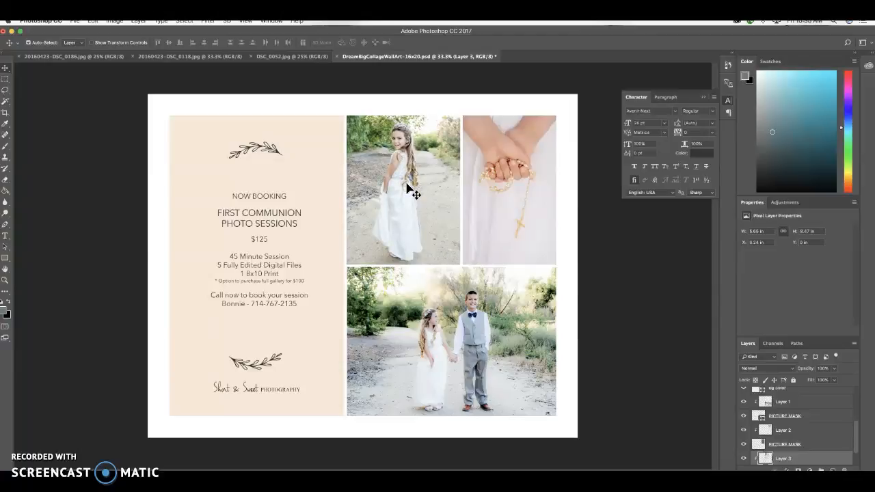
pyautogui.click(317, 145)
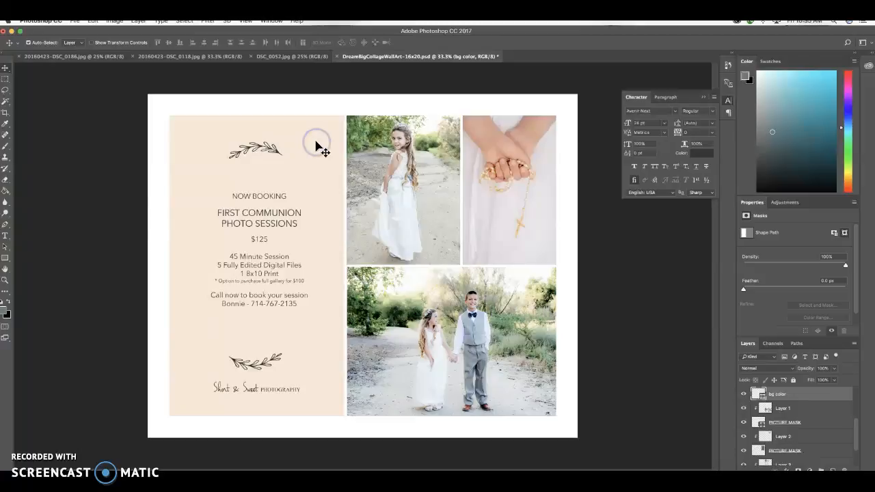
pyautogui.click(294, 303)
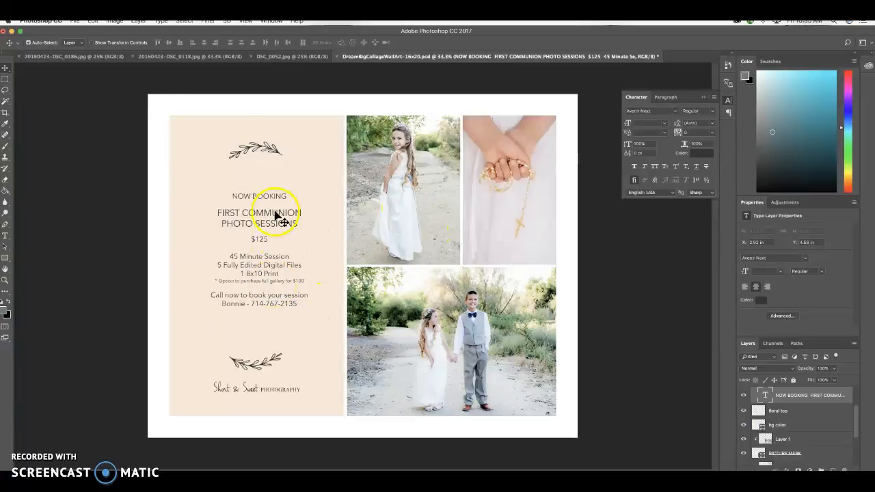
# Save the layered ad in the Clients folder as First CommunionAd.psd with Maximize Compatibility on.
pyautogui.click(75, 20)
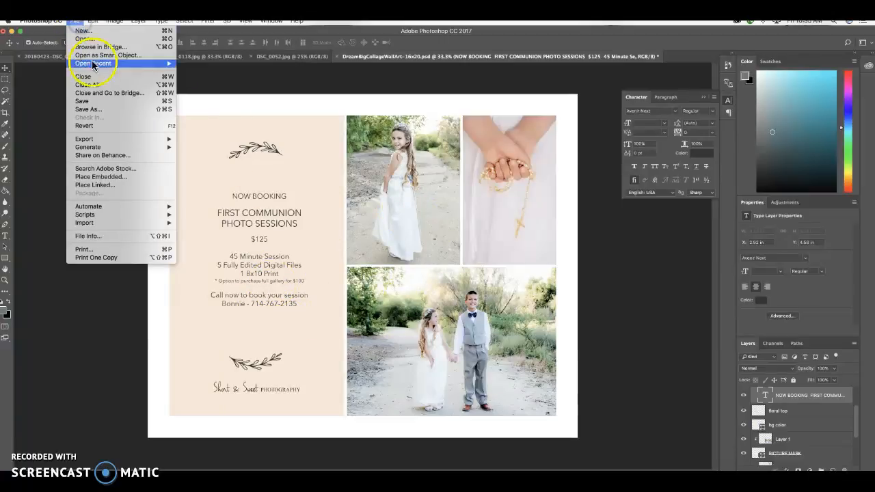
pyautogui.click(93, 110)
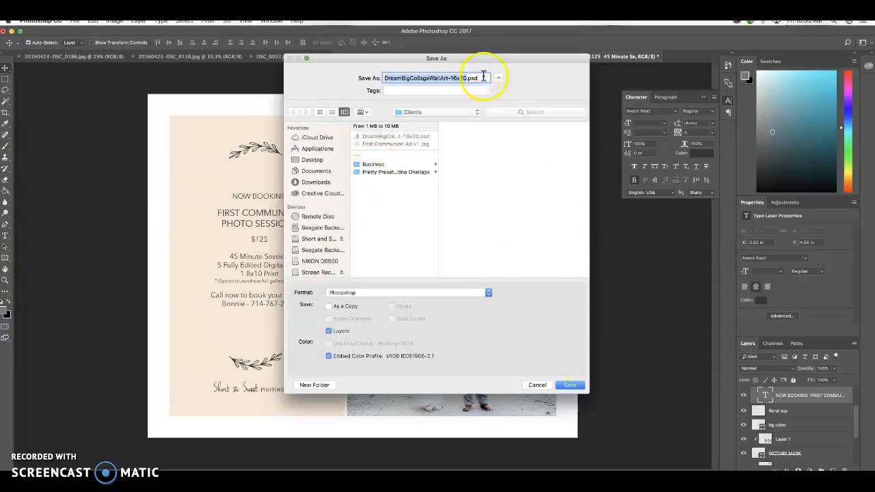
pyautogui.write('FIRS')
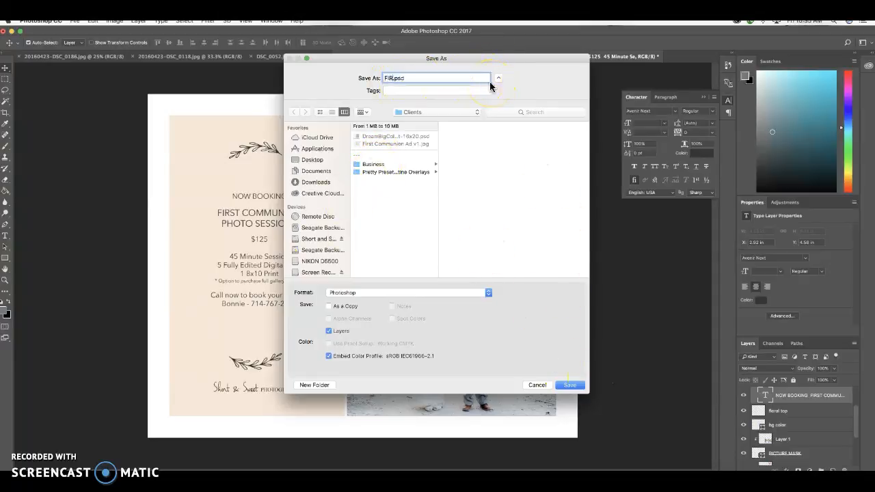
pyautogui.press('BackSpace')
pyautogui.press('BackSpace')
pyautogui.write('rst CommunionAd')
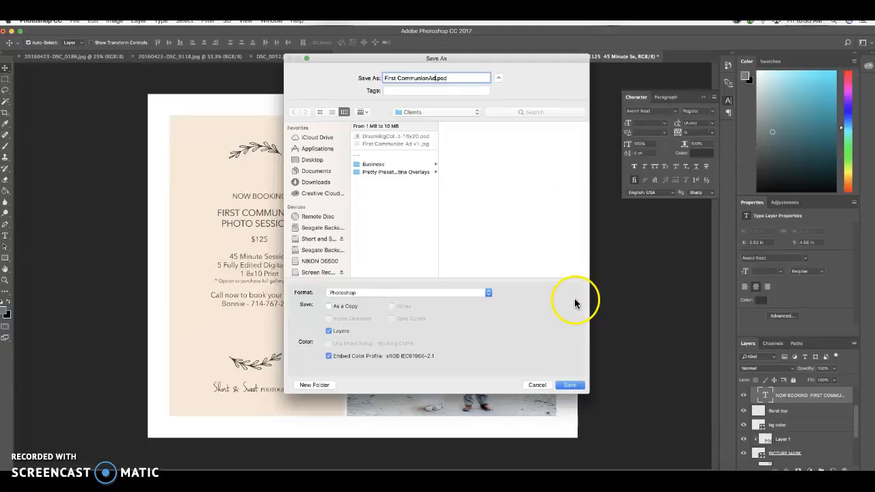
pyautogui.click(570, 385)
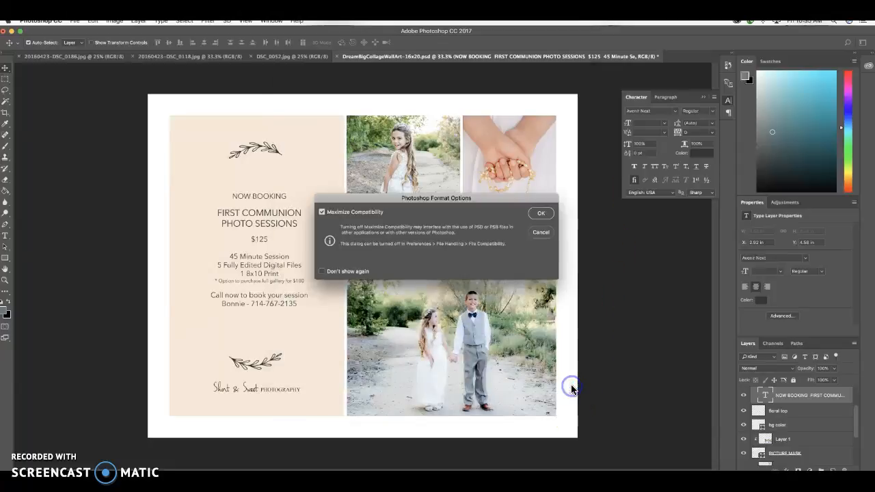
pyautogui.click(543, 214)
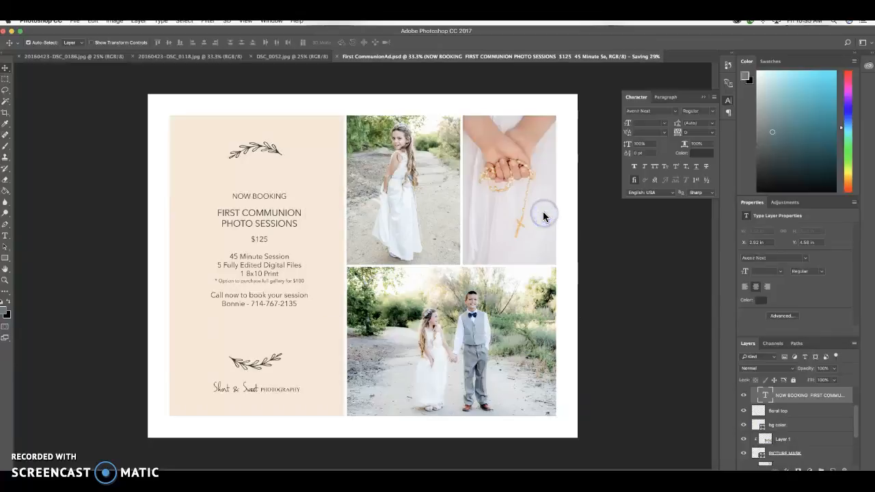
# Save a JPEG copy of the ad in the Clients folder as First CommunionAd.jpg.
pyautogui.click(76, 21)
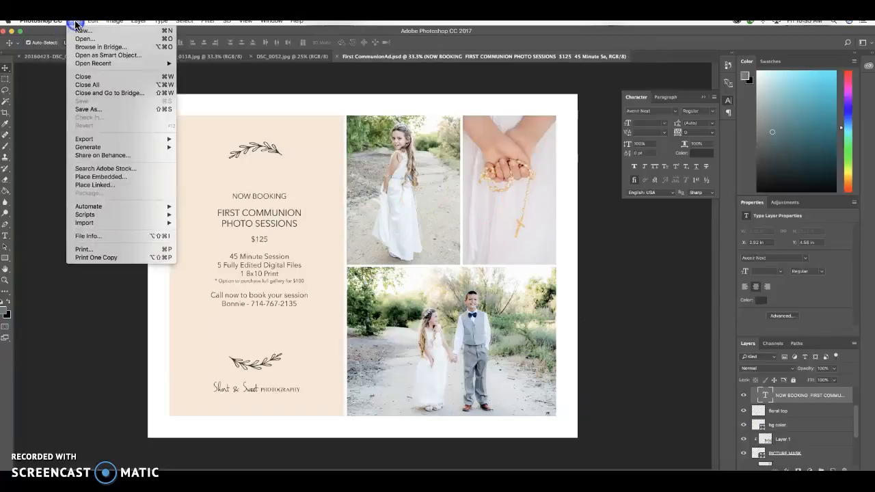
pyautogui.click(93, 109)
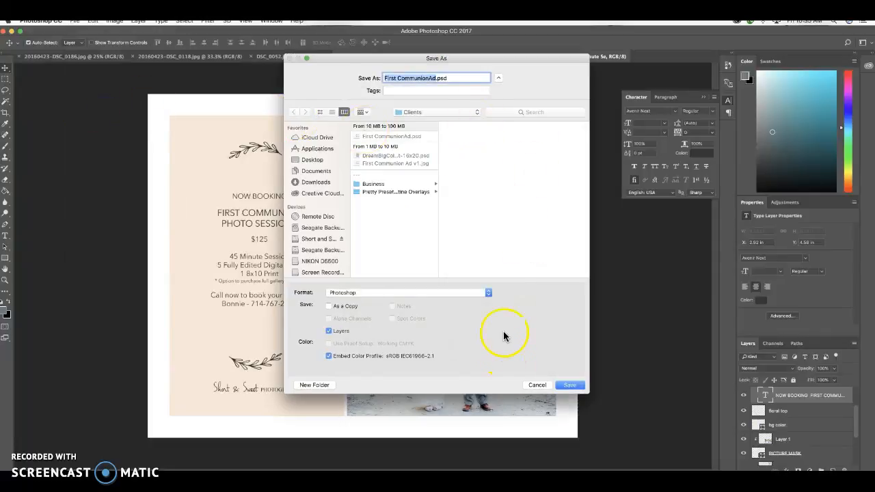
pyautogui.click(490, 293)
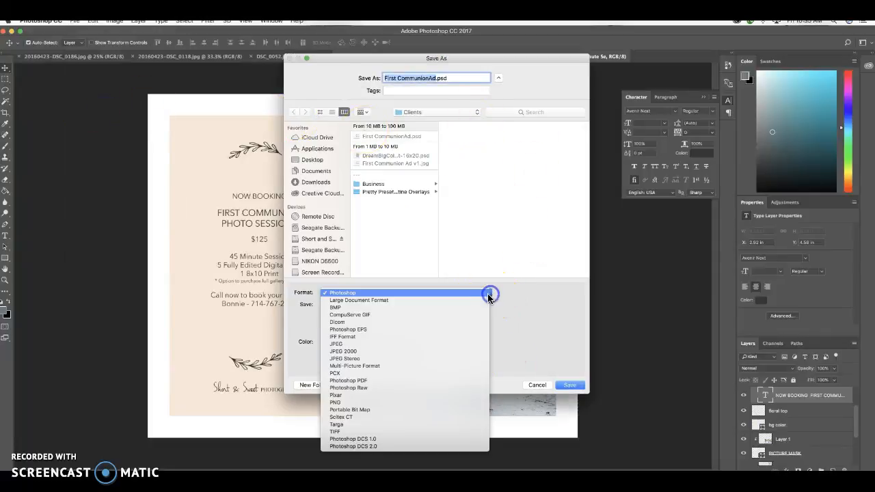
pyautogui.click(443, 343)
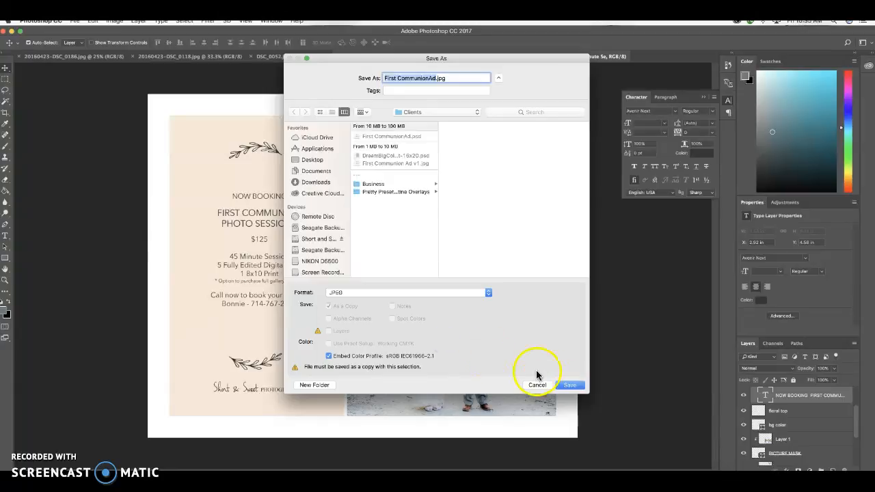
pyautogui.click(570, 385)
pyautogui.click(487, 189)
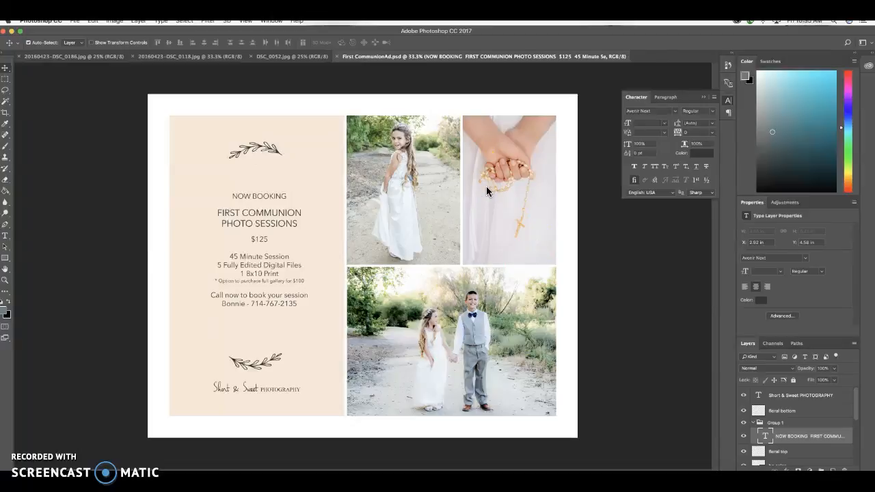